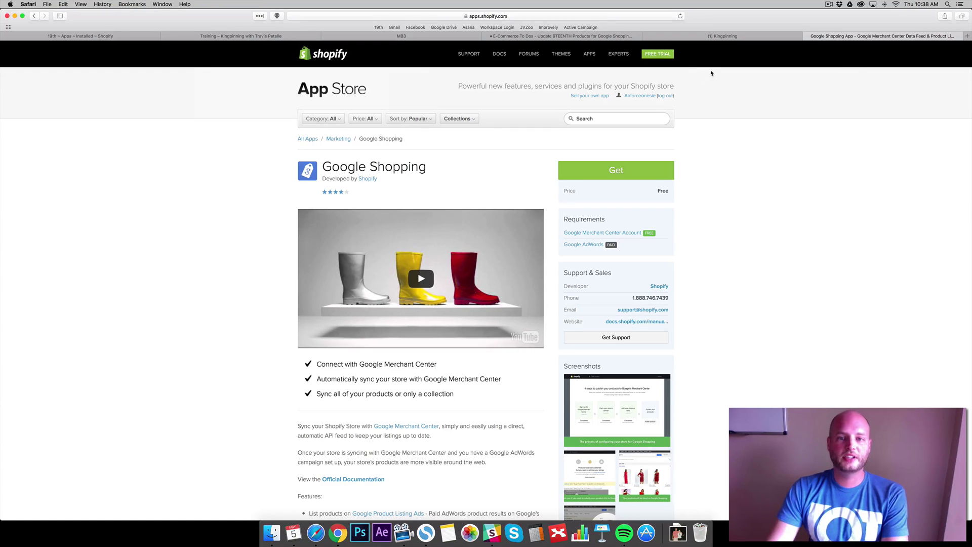
# Get and install the Google Shopping app on the Shopify store
pyautogui.click(630, 172)
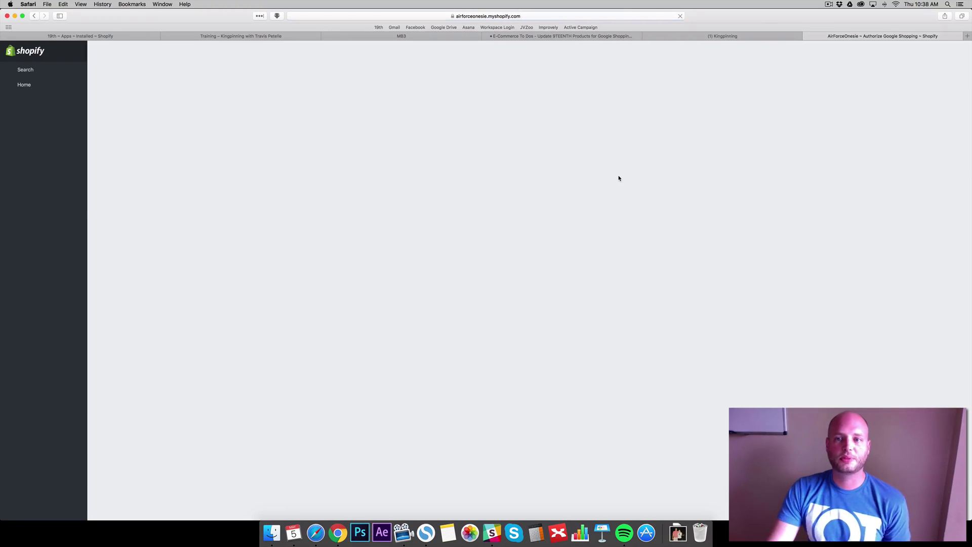
pyautogui.click(522, 196)
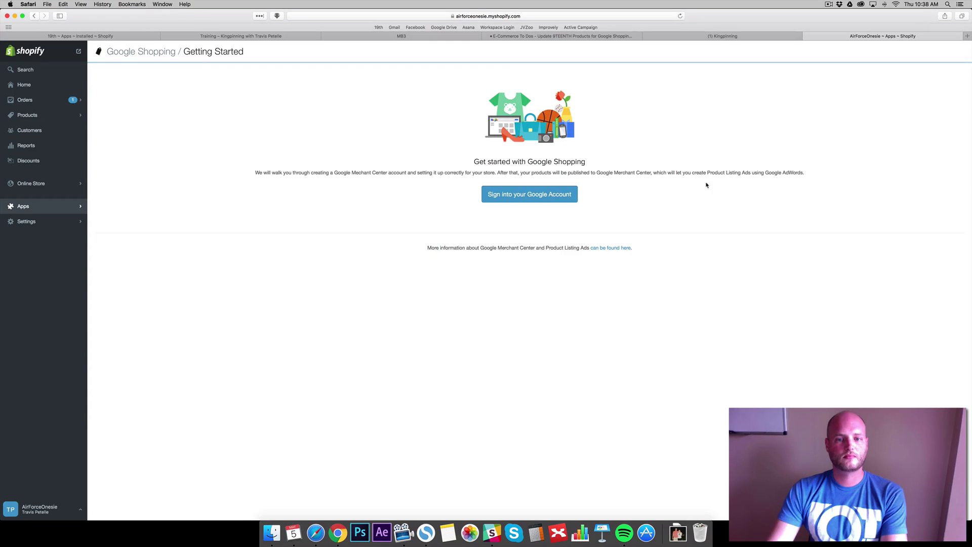
# Sign in with the store's saved Google account e-mail and password, and allow Shopify access
pyautogui.click(522, 196)
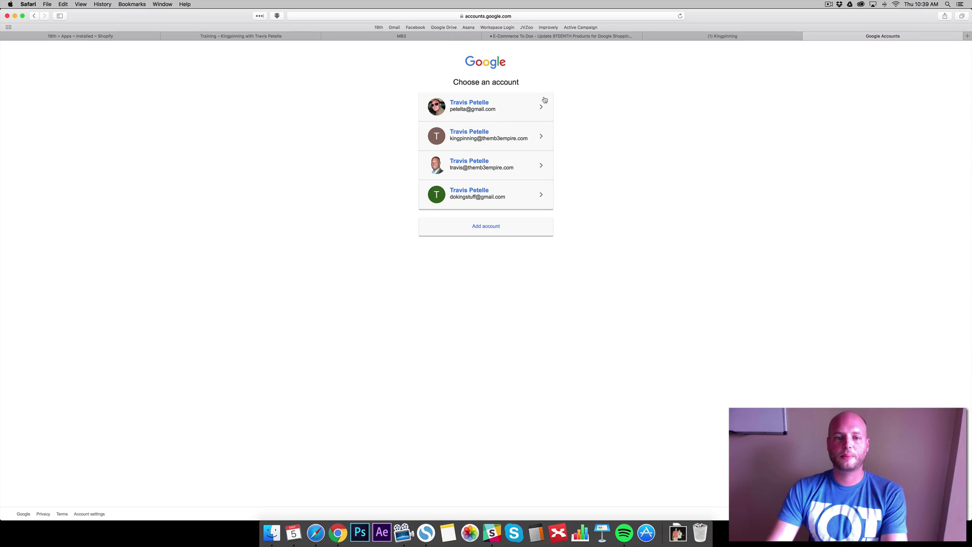
pyautogui.click(489, 227)
pyautogui.write('airfor')
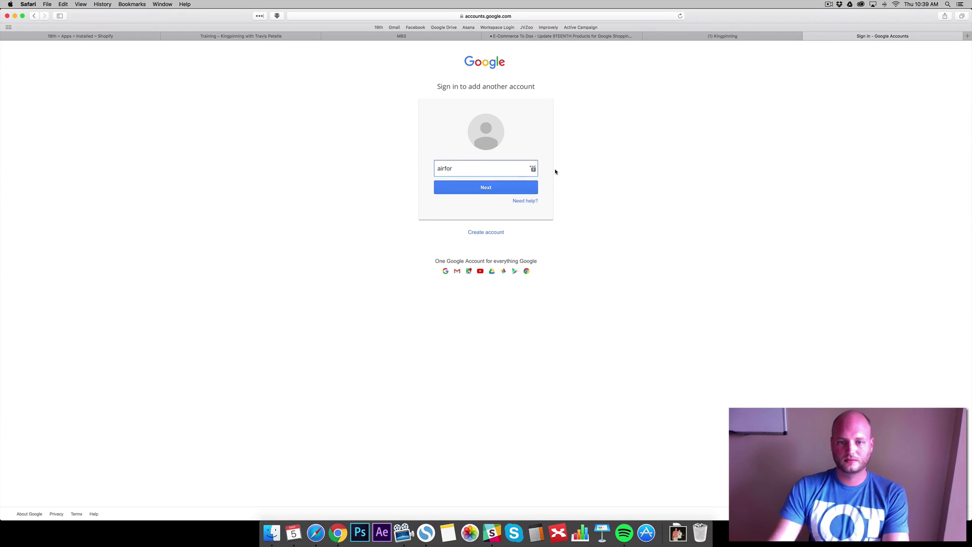
pyautogui.click(533, 169)
pyautogui.click(471, 249)
pyautogui.click(504, 191)
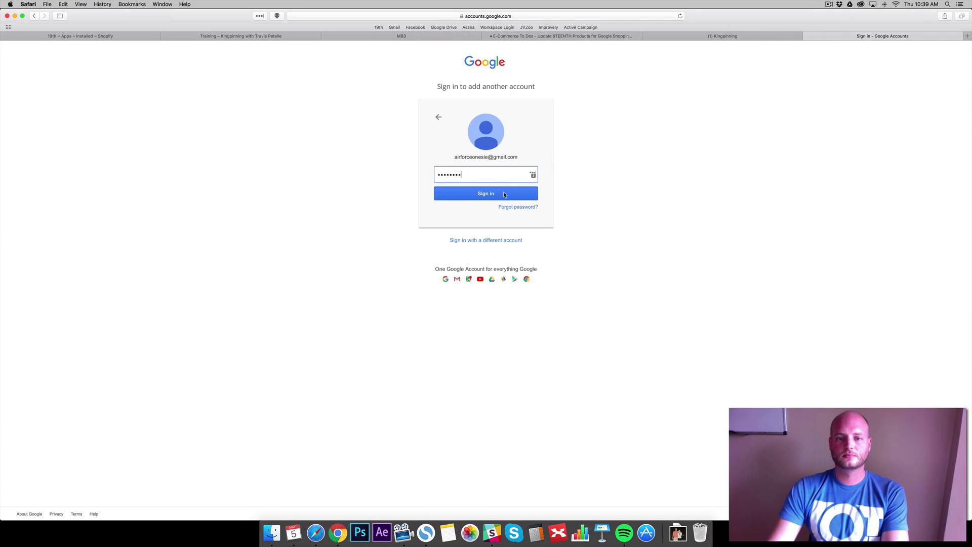
pyautogui.click(495, 194)
pyautogui.click(552, 242)
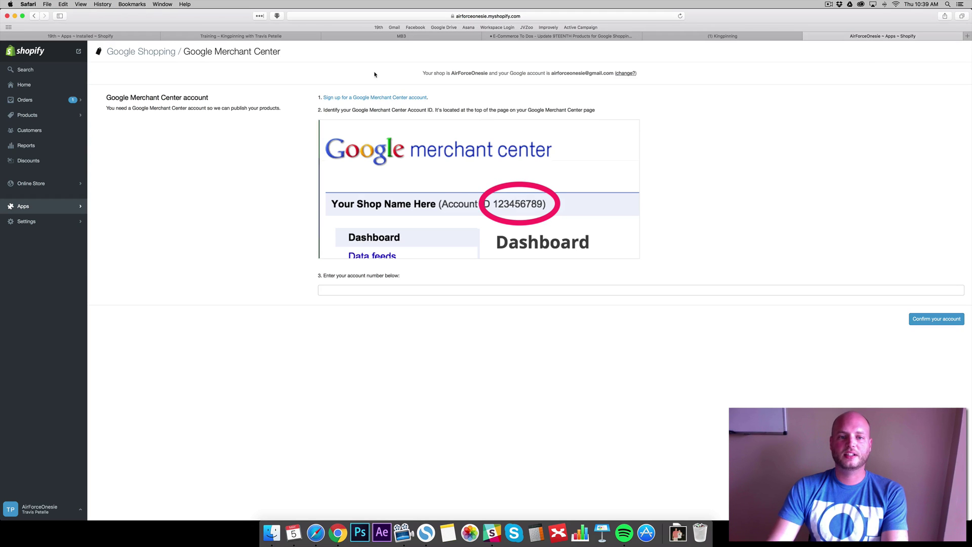
# Follow the 'Sign up for a Google Merchant Center account' link
pyautogui.click(393, 97)
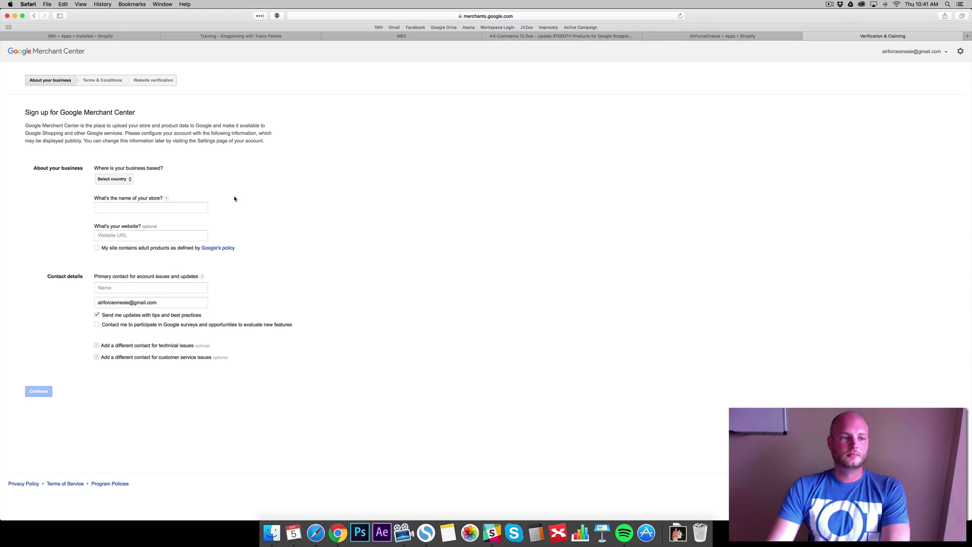
# Choose United States as the business country and enter the store name Air Force Onesie
pyautogui.click(130, 179)
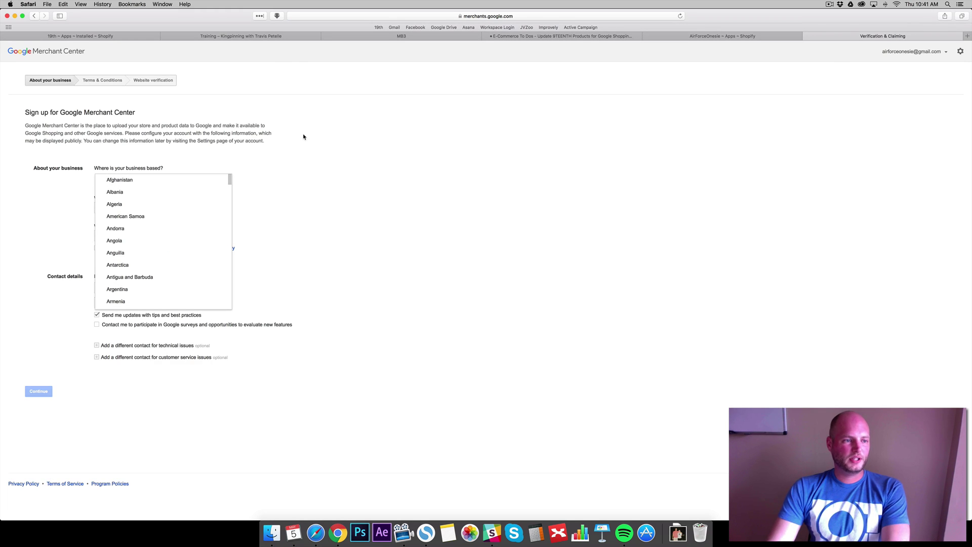
pyautogui.scroll(-20, 147, 195)
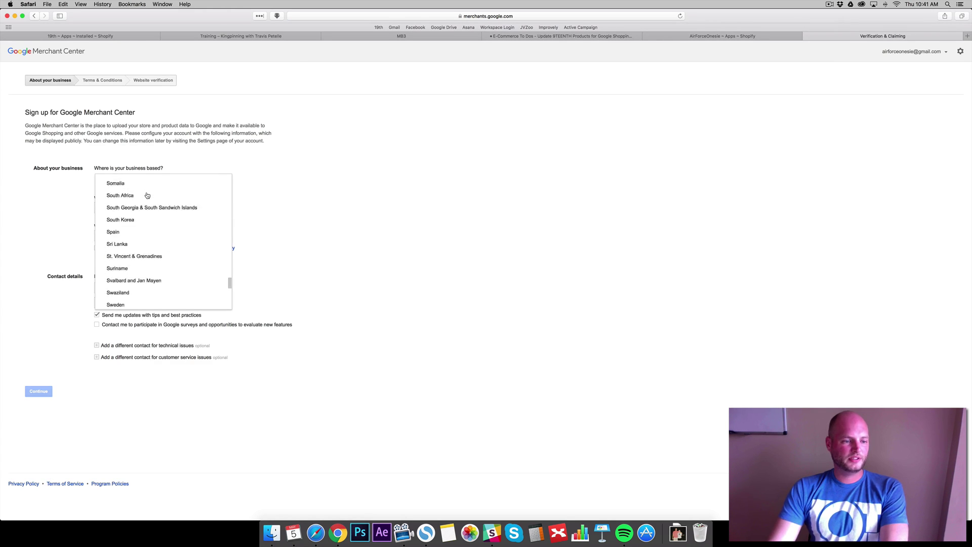
pyautogui.scroll(-10, 147, 195)
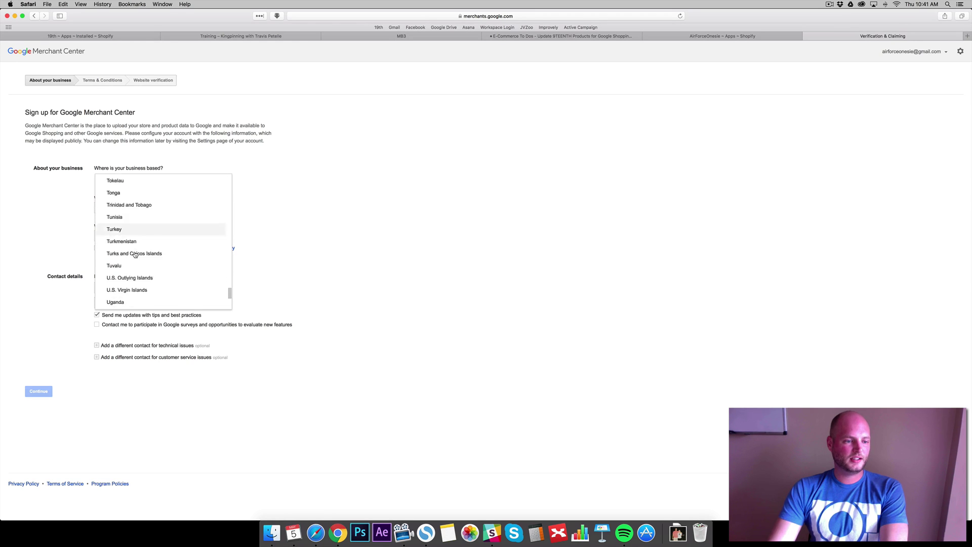
pyautogui.scroll(-3, 135, 255)
pyautogui.click(133, 255)
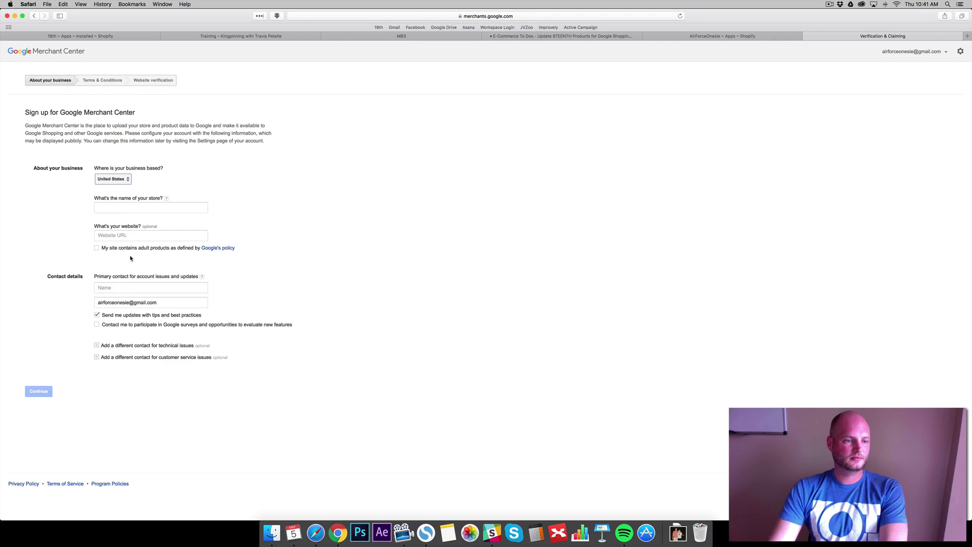
pyautogui.click(126, 209)
pyautogui.write('Air Force Onesie')
pyautogui.click(151, 236)
pyautogui.write('http://airforceonesie.com')
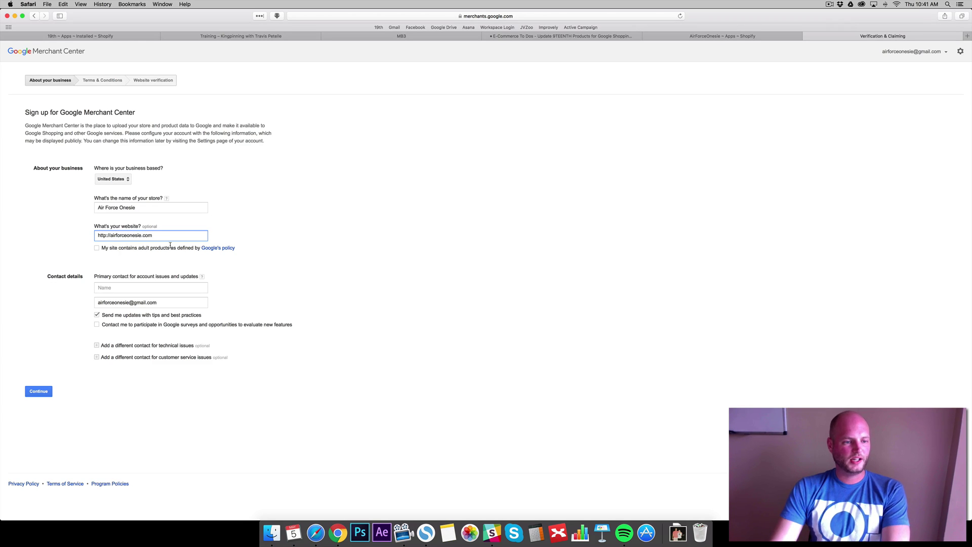
pyautogui.click(60, 240)
pyautogui.click(132, 287)
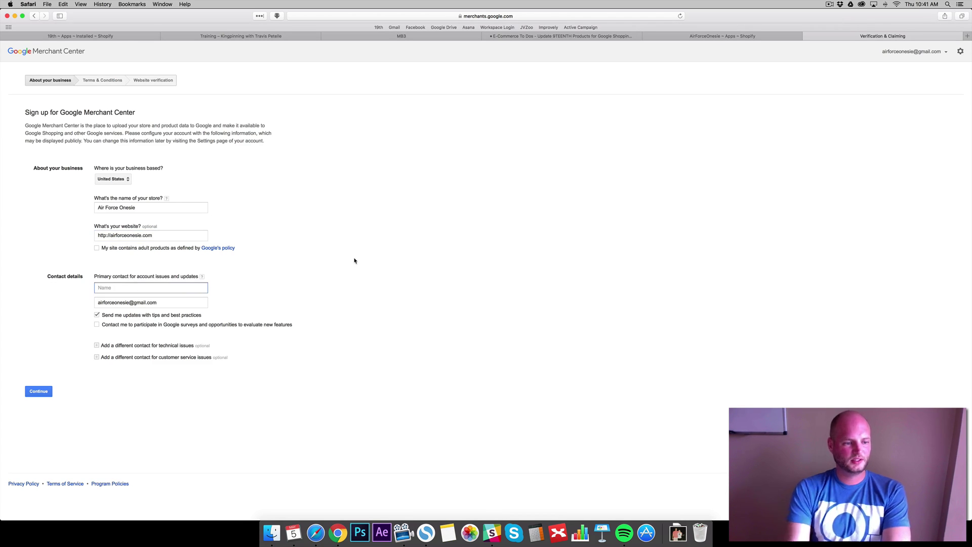
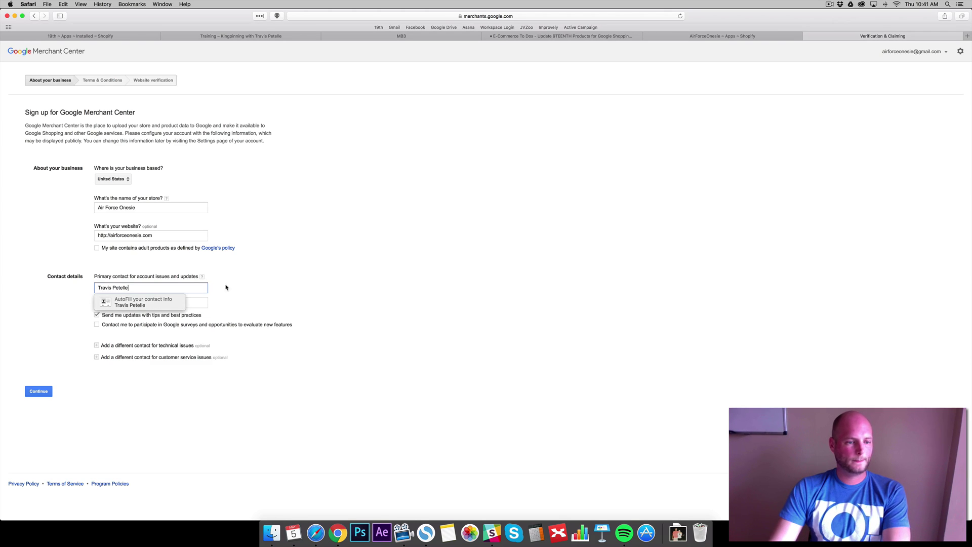
pyautogui.click(142, 302)
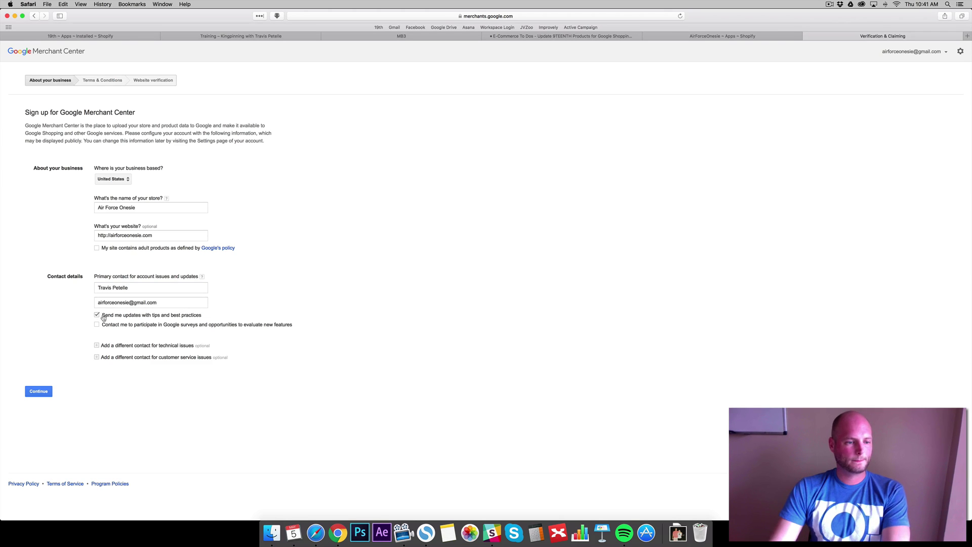
pyautogui.click(97, 315)
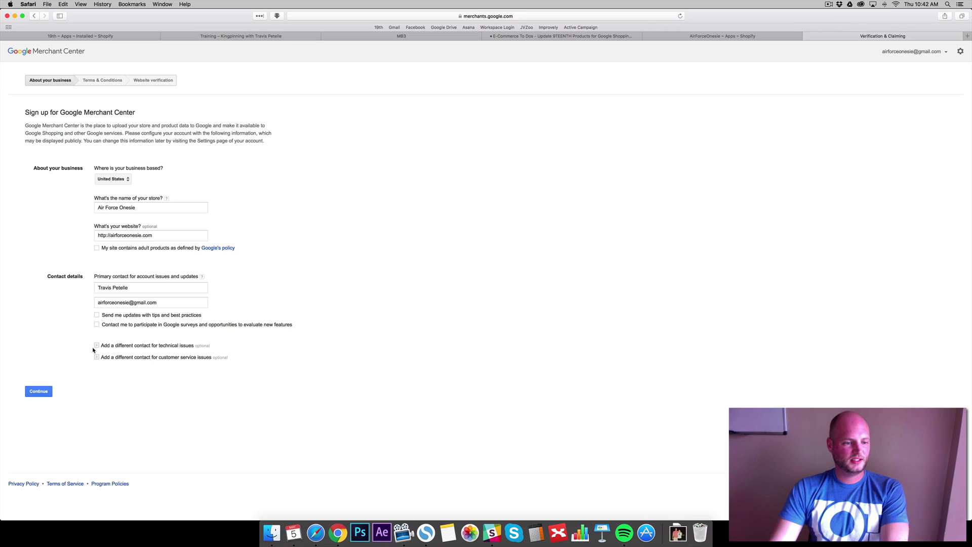
# Agree to the Merchant Center terms and conditions and continue to verification
pyautogui.click(42, 393)
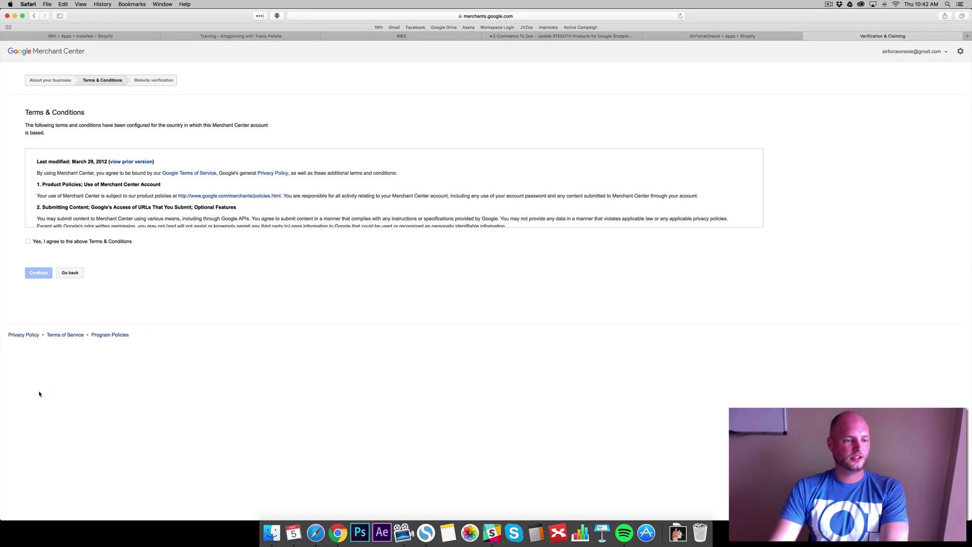
pyautogui.click(28, 242)
pyautogui.click(38, 273)
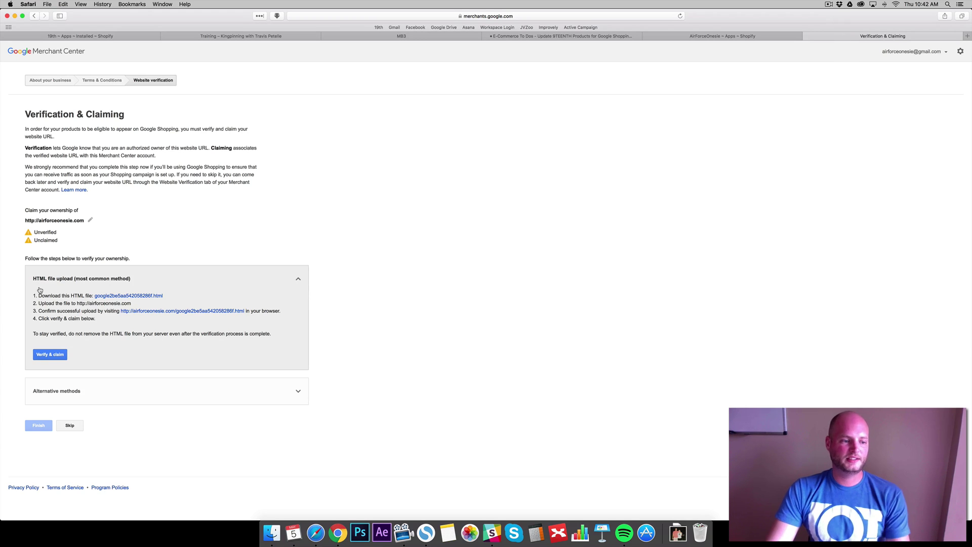
# Choose the HTML tag verification method and copy its meta tag
pyautogui.click(71, 391)
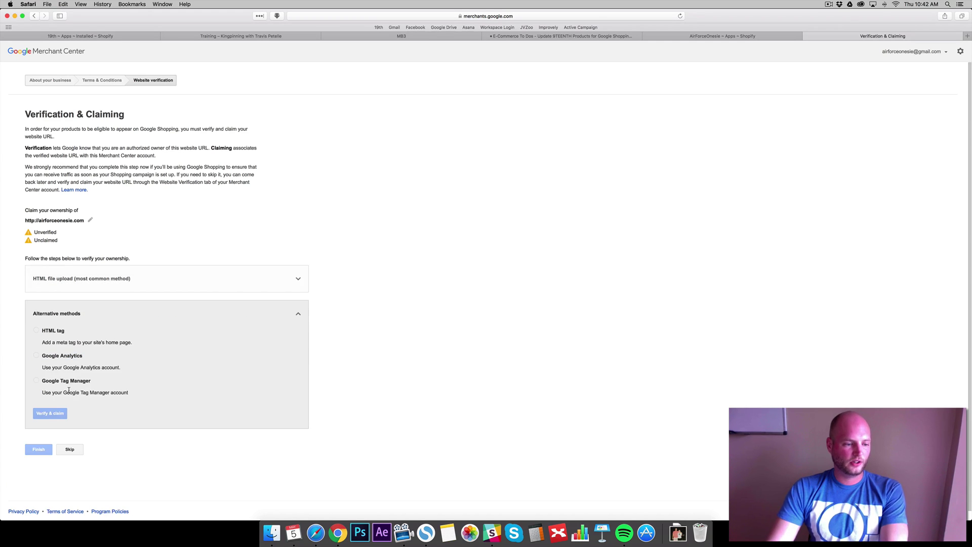
pyautogui.scroll(-1, 314, 301)
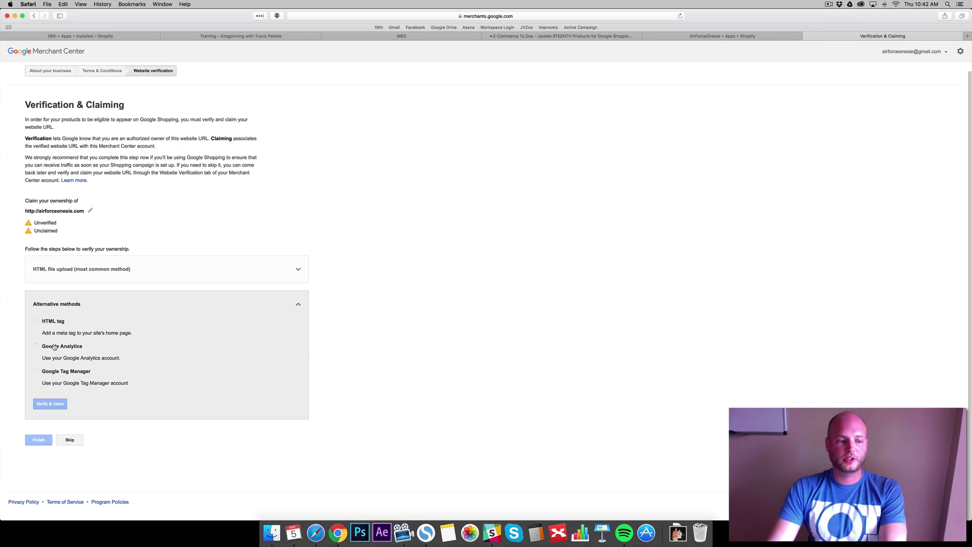
pyautogui.click(36, 321)
pyautogui.click(53, 366)
pyautogui.moveTo(59, 366); pyautogui.dragTo(308, 365)
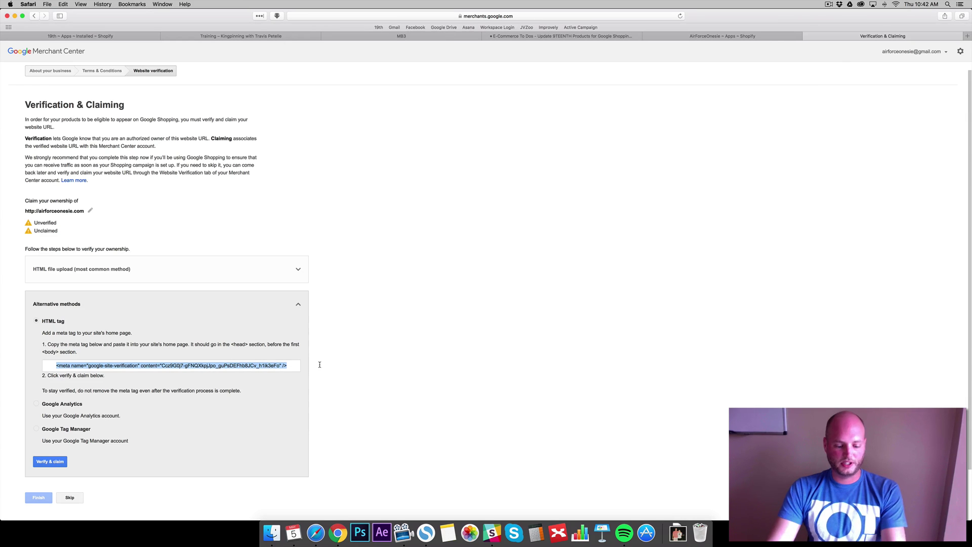
pyautogui.press('super+c')
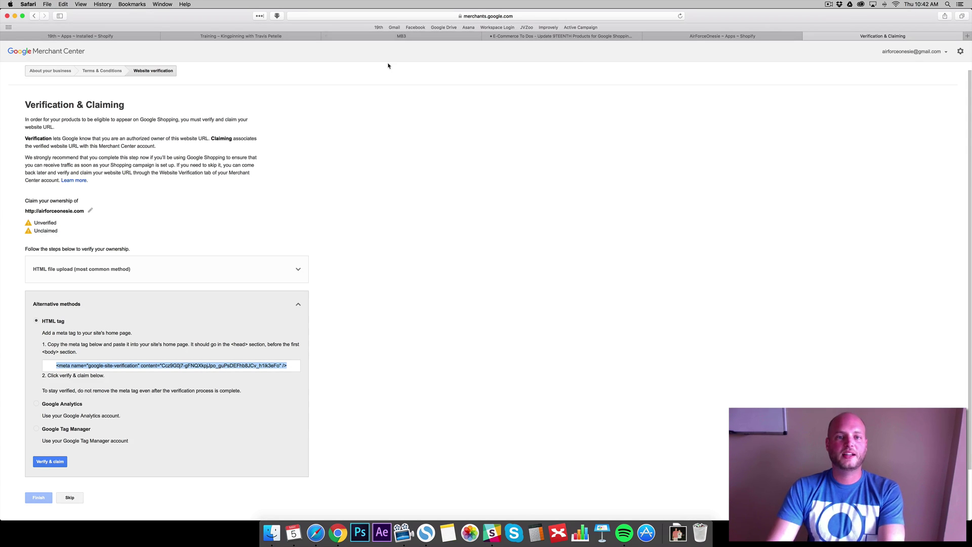
# Open the Retina theme's theme.liquid layout file in the code editor
pyautogui.click(715, 37)
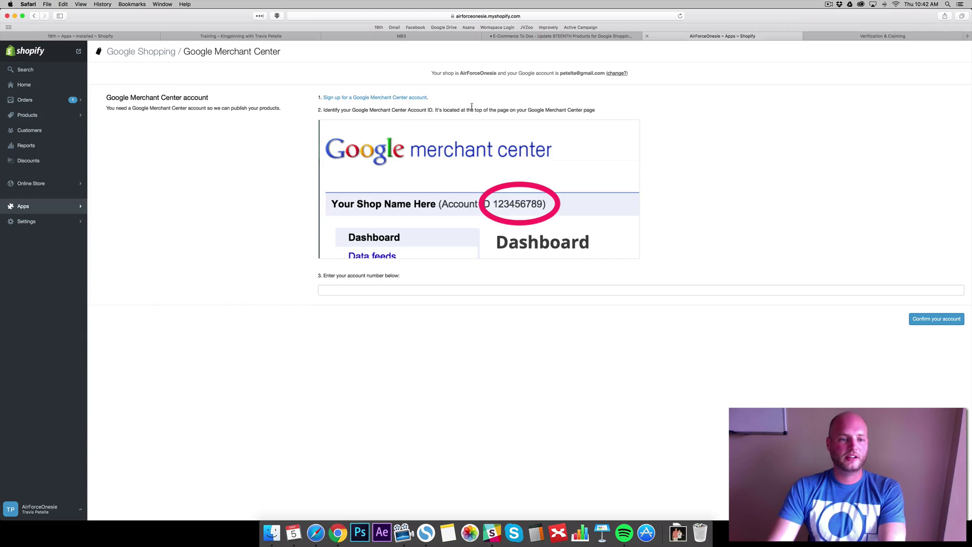
pyautogui.click(29, 183)
pyautogui.rightClick(41, 112)
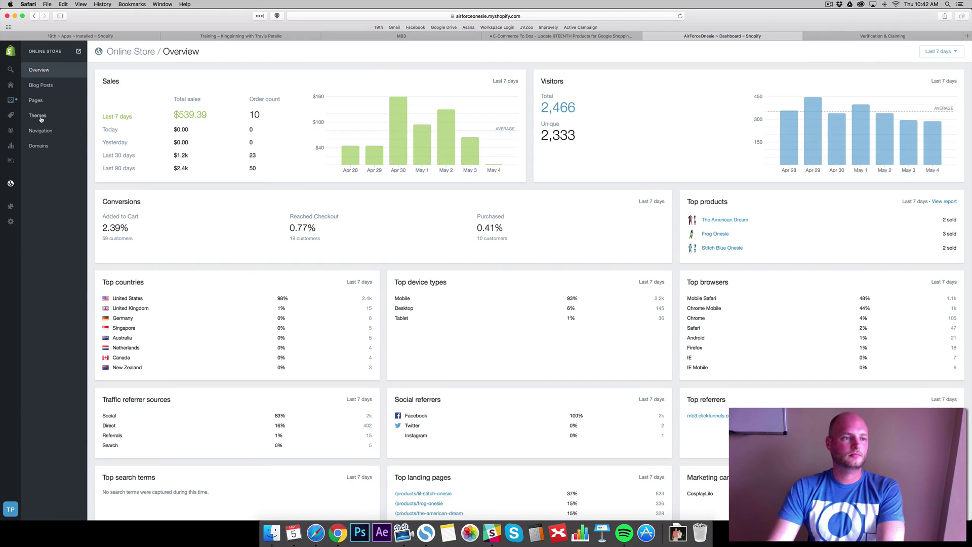
pyautogui.click(45, 118)
pyautogui.click(871, 87)
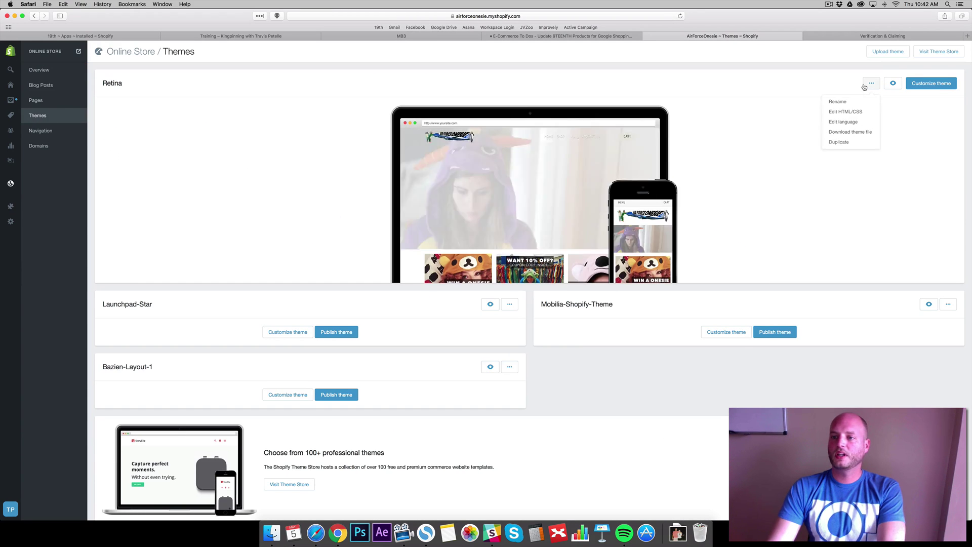
pyautogui.click(836, 113)
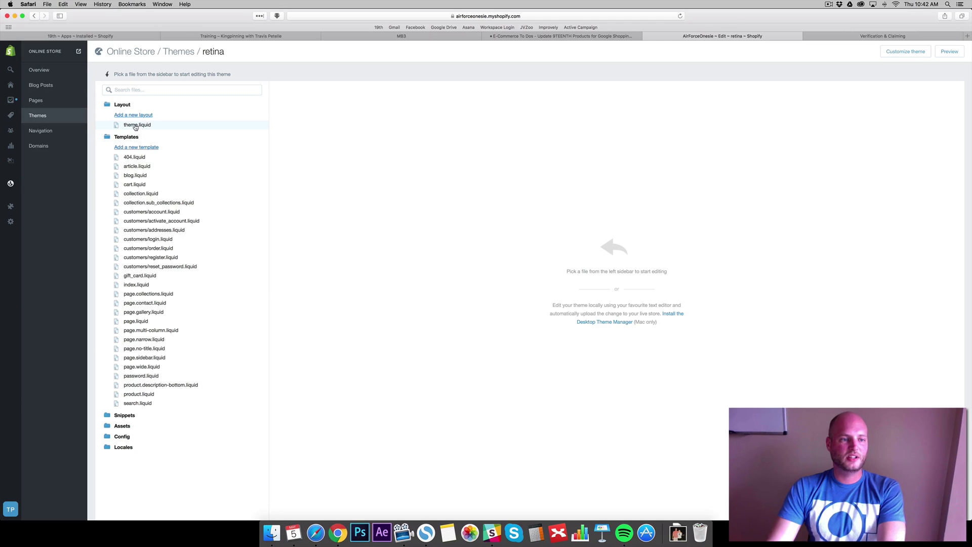
pyautogui.click(135, 125)
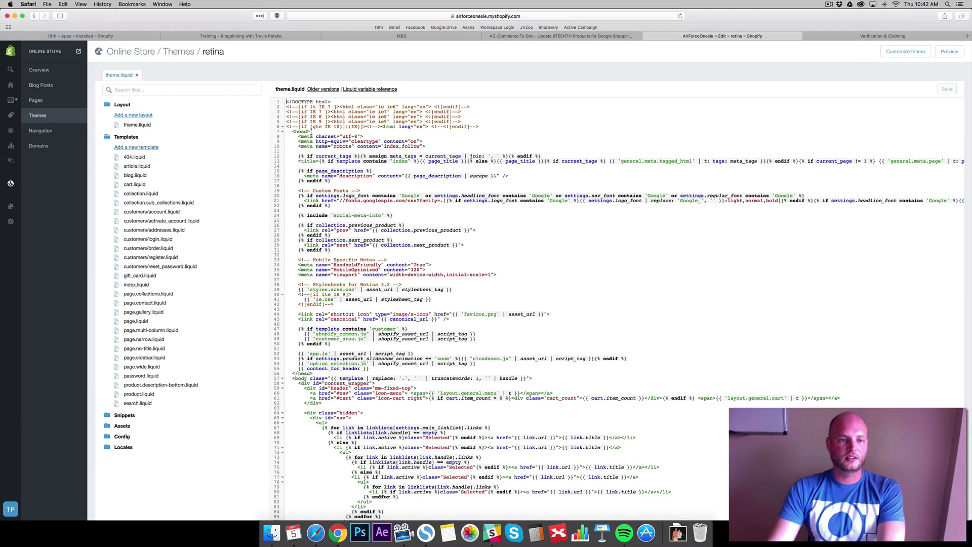
# Paste the verification meta tag on a new line after the head tag and save
pyautogui.click(311, 131)
pyautogui.press('Return')
pyautogui.press('super+v')
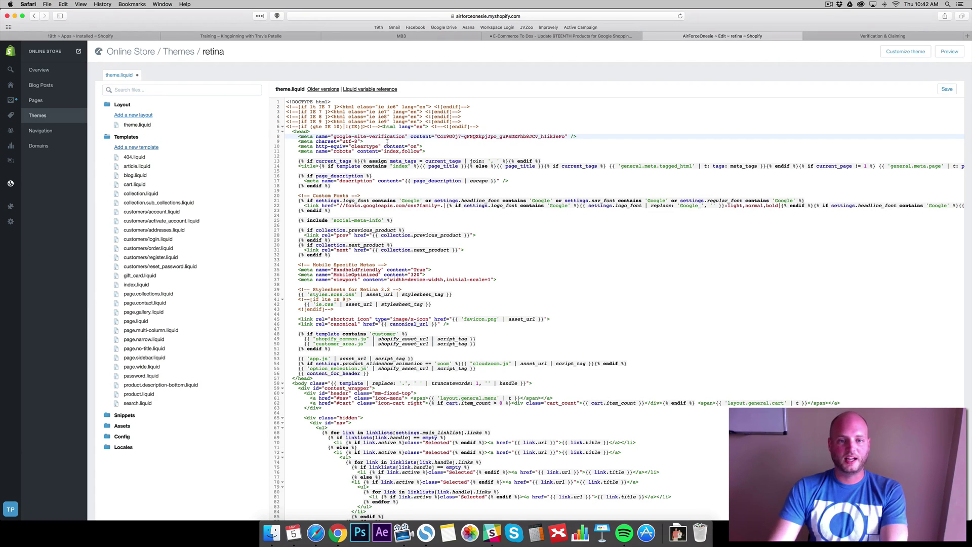
pyautogui.click(947, 89)
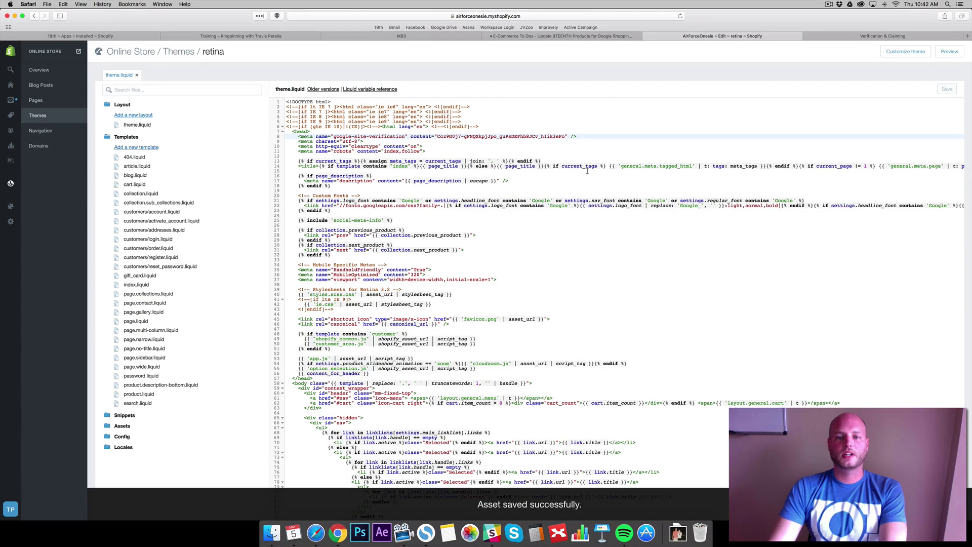
# Replace the line 8 meta tag and add it on line 57 before </head>, then save
pyautogui.moveTo(577, 136); pyautogui.dragTo(316, 136)
pyautogui.press('super+v')
pyautogui.scroll(-5, 359, 265)
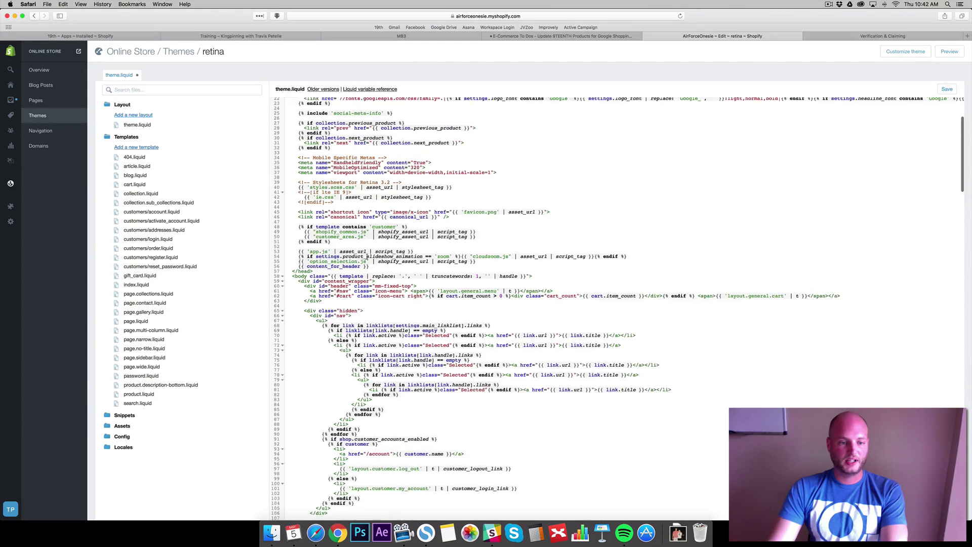
pyautogui.scroll(-2, 360, 265)
pyautogui.click(376, 248)
pyautogui.press('Return')
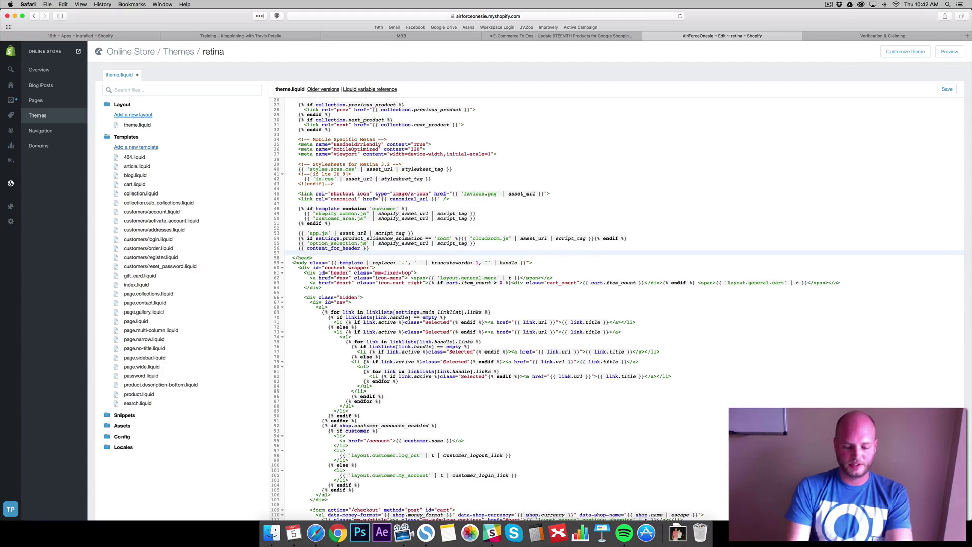
pyautogui.press('super+v')
pyautogui.click(943, 90)
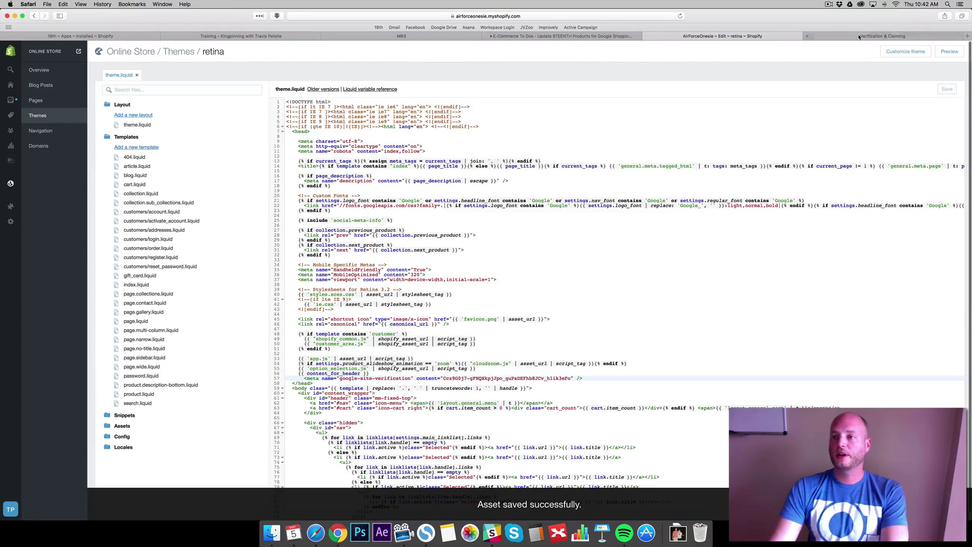
# Verify and claim the website, finish setup, and select the Merchant Center account number
pyautogui.click(883, 36)
pyautogui.scroll(-2, 409, 326)
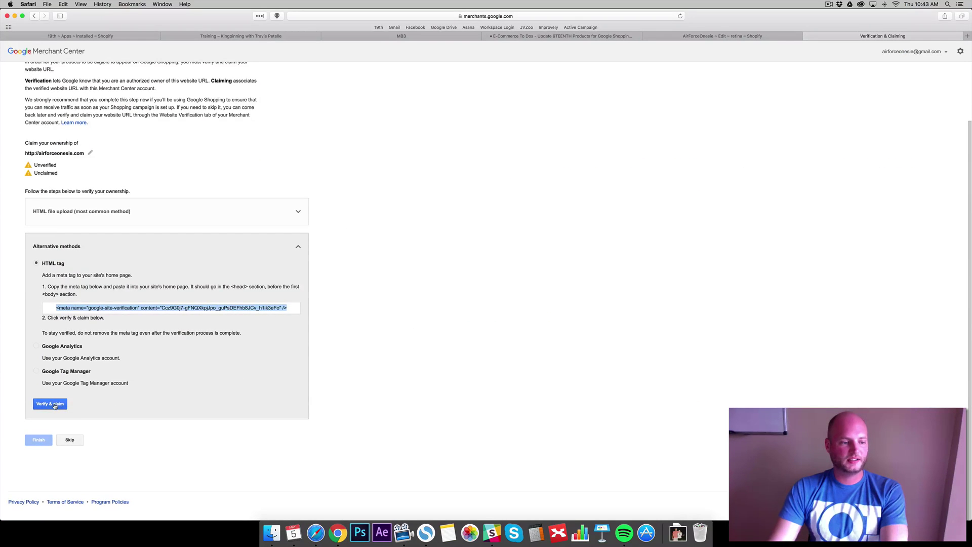
pyautogui.click(52, 404)
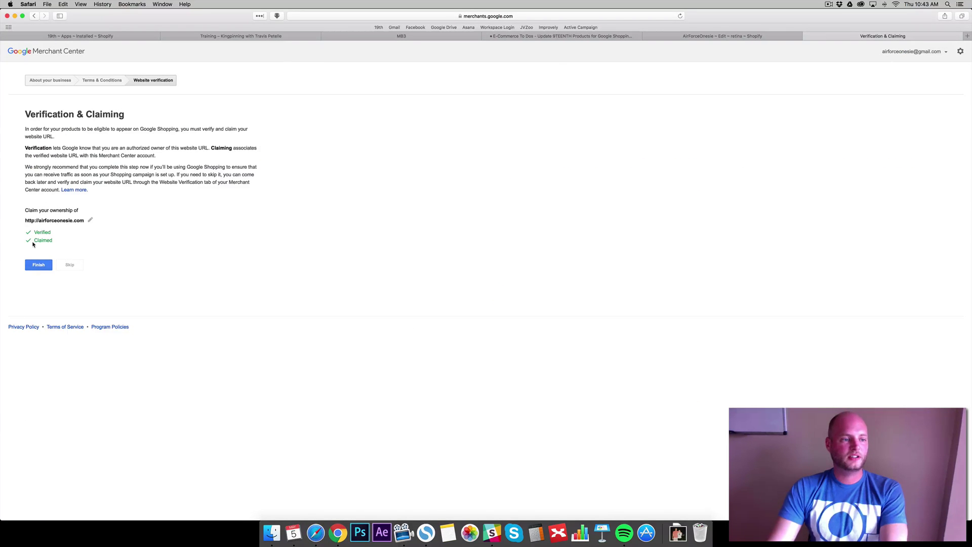
pyautogui.click(37, 265)
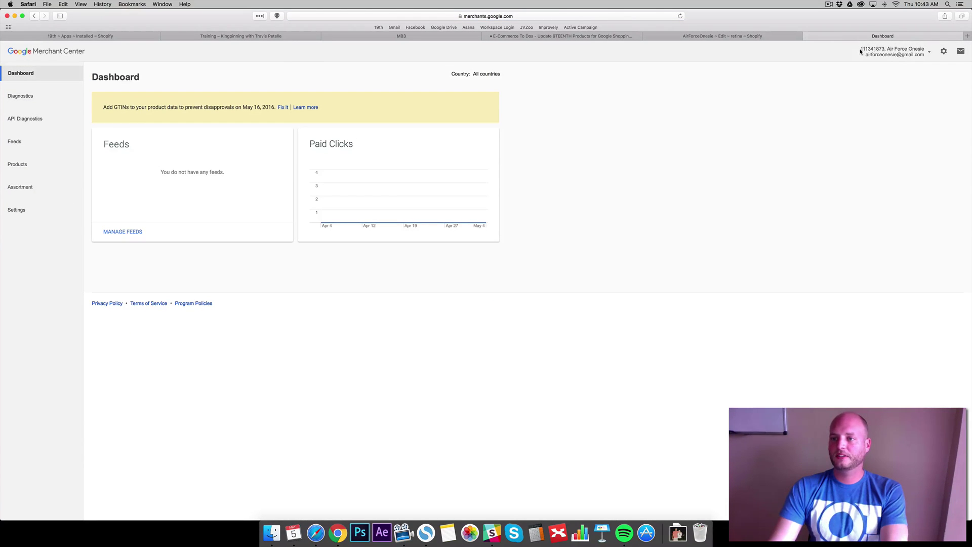
pyautogui.moveTo(861, 51); pyautogui.dragTo(884, 49)
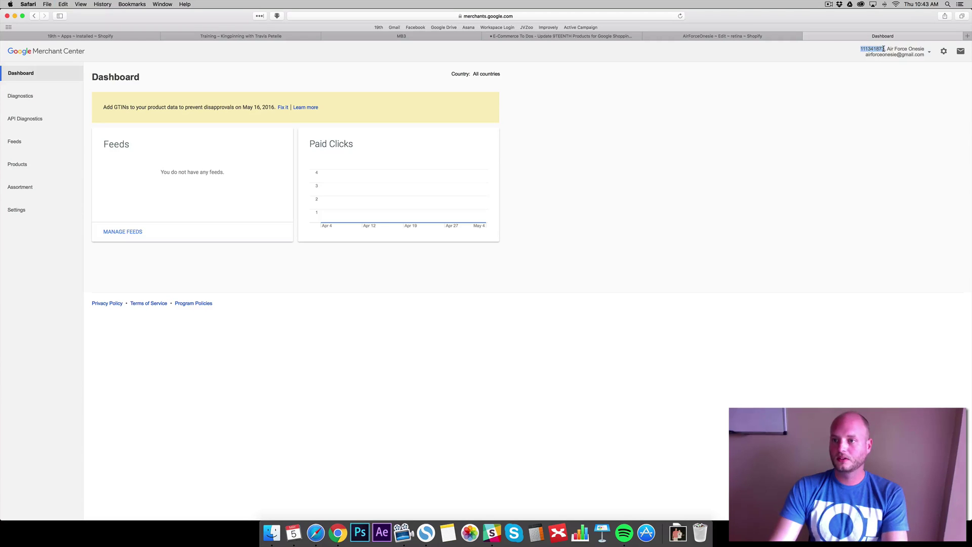
# Open the Google Shopping app and paste the Merchant Center account number into its field
pyautogui.click(727, 36)
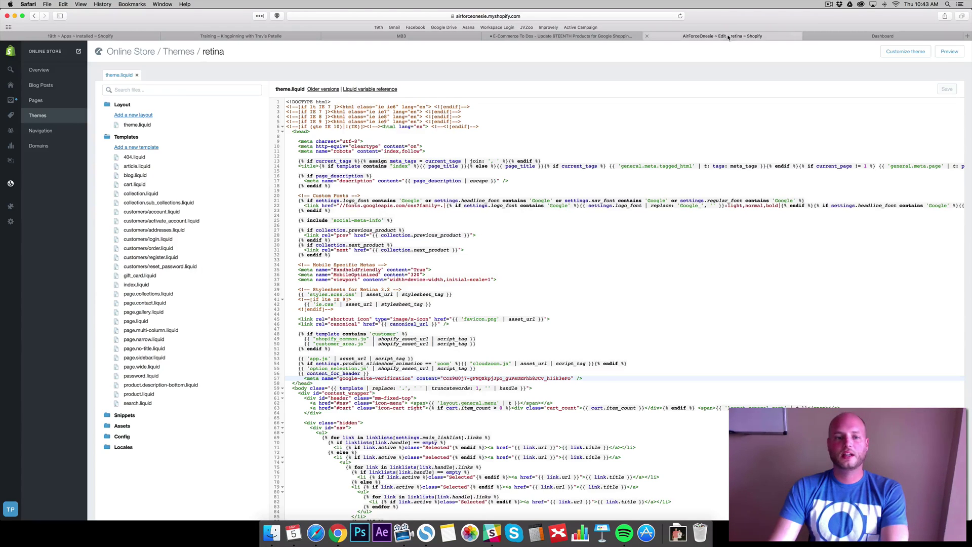
pyautogui.click(602, 36)
pyautogui.click(658, 37)
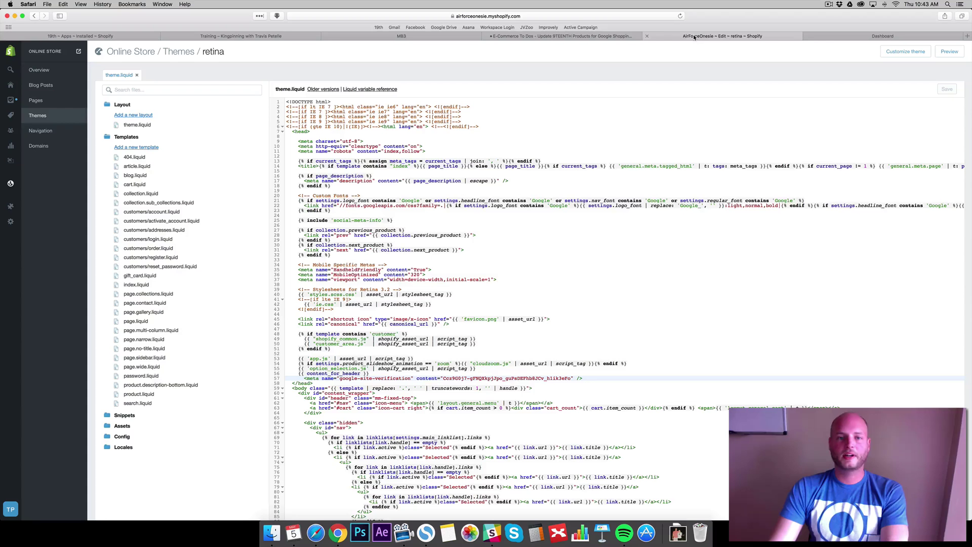
pyautogui.click(11, 186)
pyautogui.click(12, 206)
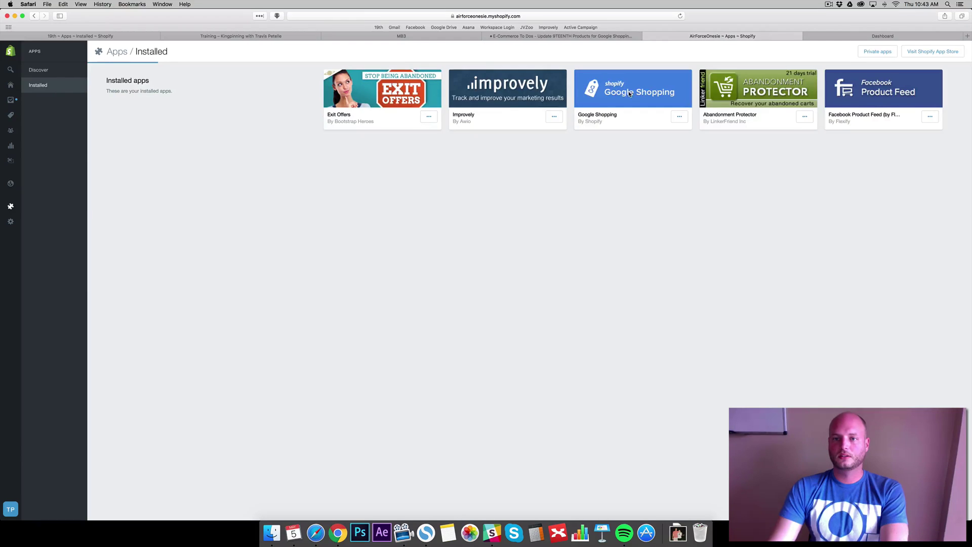
pyautogui.click(630, 94)
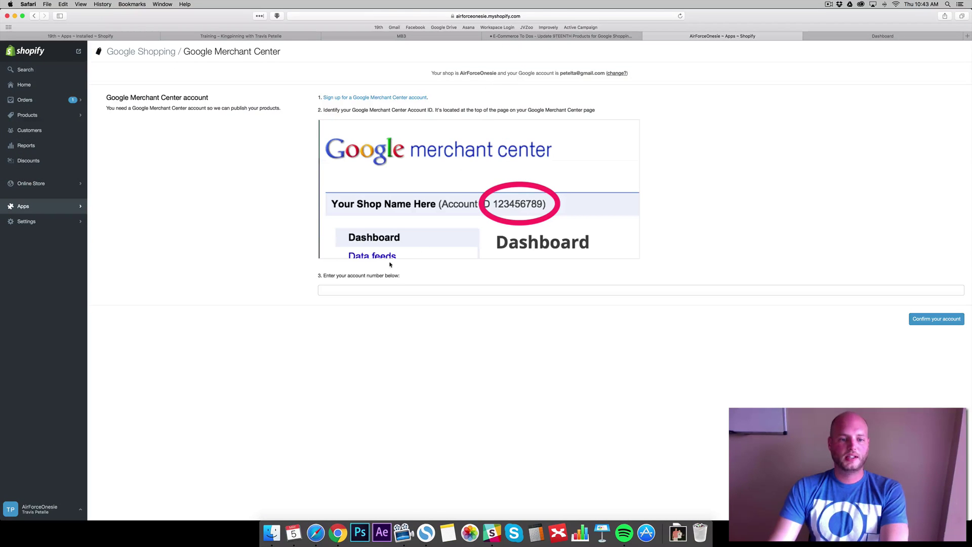
pyautogui.click(371, 288)
pyautogui.press('super+v')
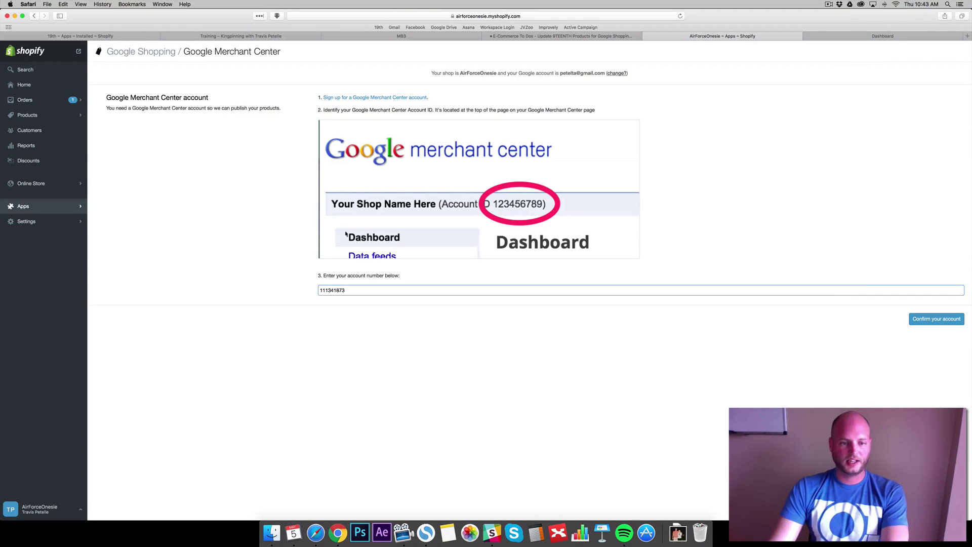
pyautogui.click(935, 319)
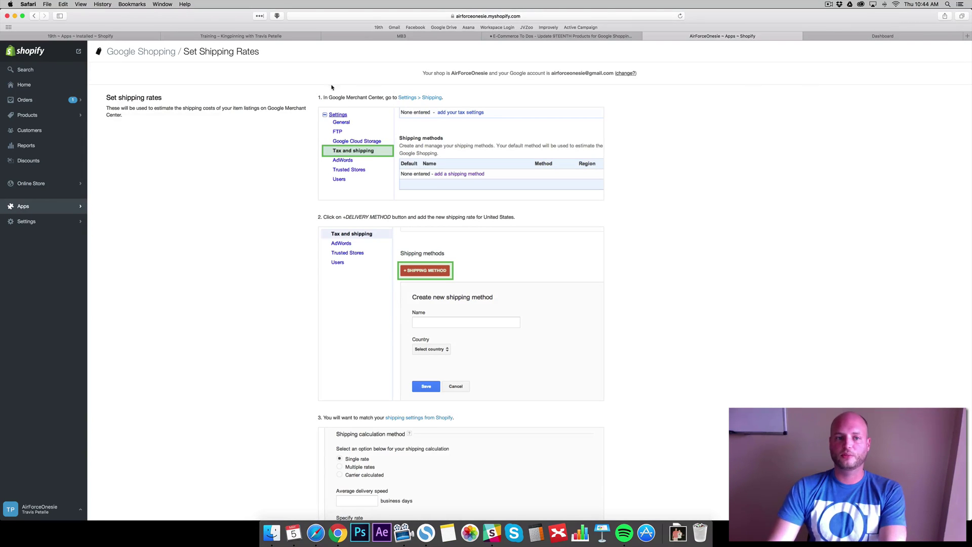
# Go to Merchant Center's Shipping settings and start a new shipping method form
pyautogui.click(883, 35)
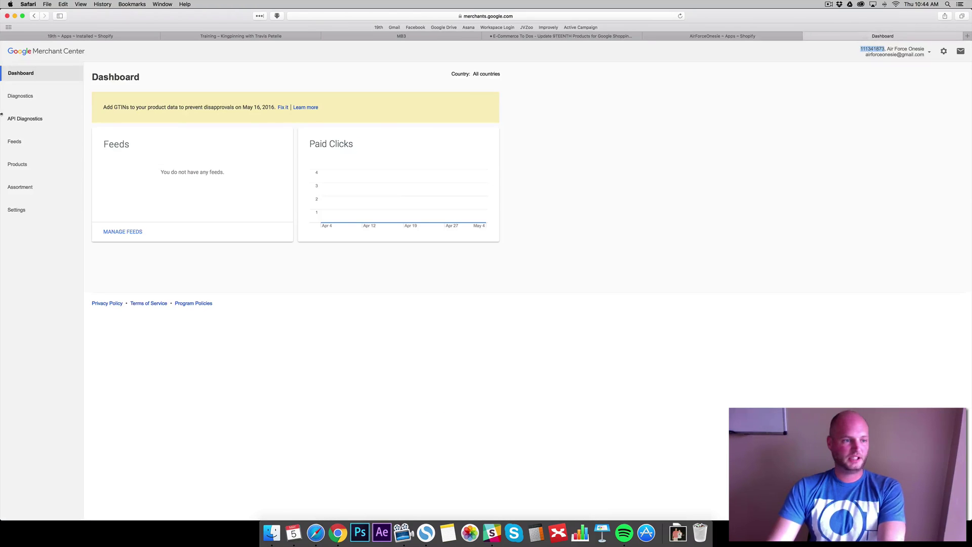
pyautogui.click(20, 209)
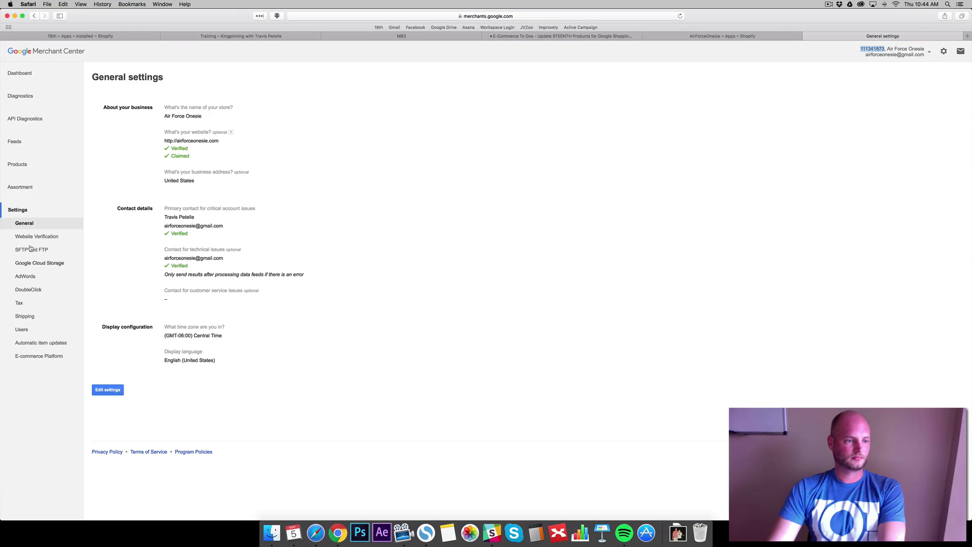
pyautogui.click(25, 316)
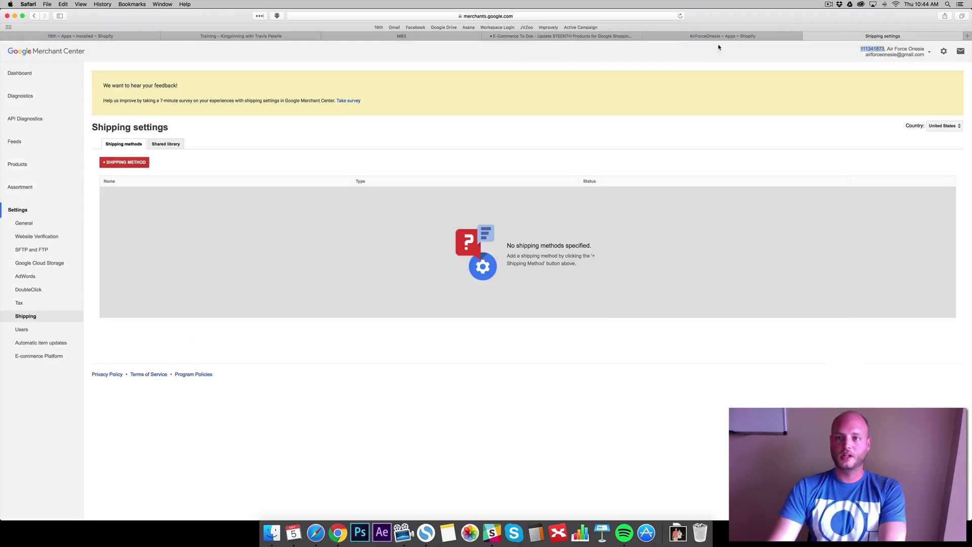
pyautogui.click(709, 36)
pyautogui.scroll(-2, 274, 198)
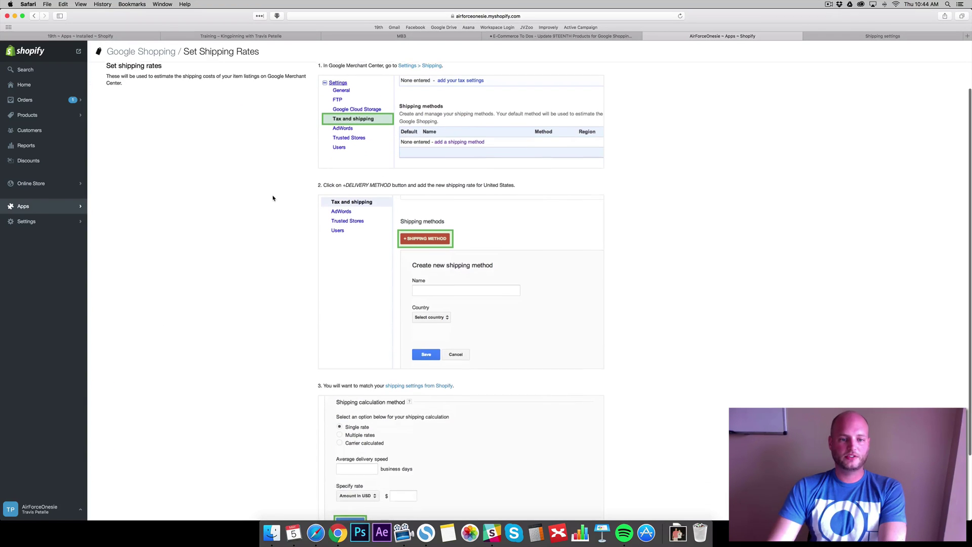
pyautogui.scroll(-2, 448, 263)
pyautogui.click(894, 36)
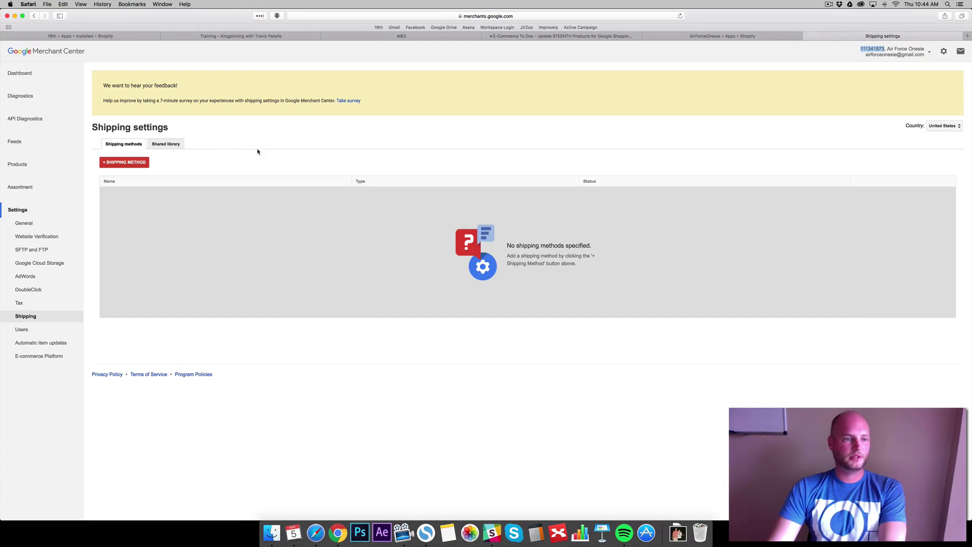
pyautogui.click(130, 162)
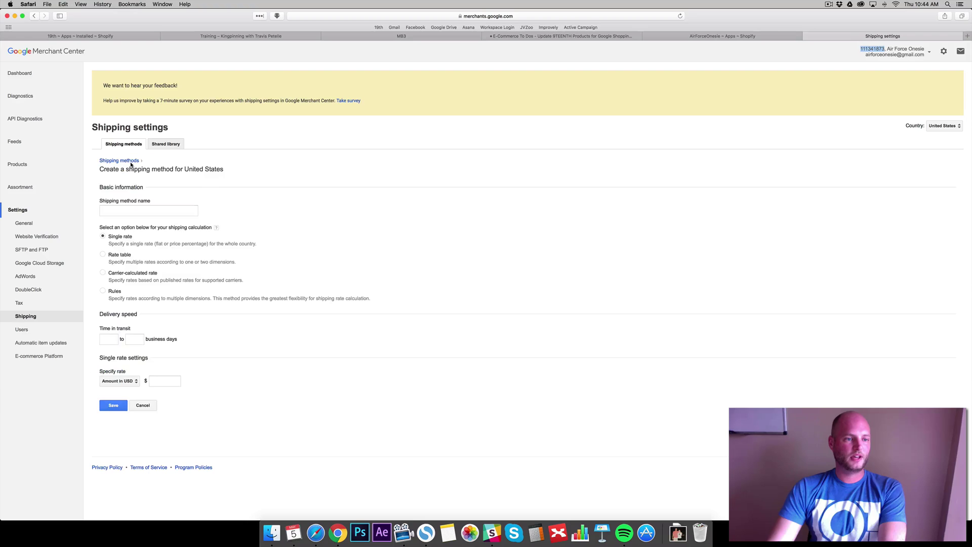
pyautogui.click(139, 207)
pyautogui.click(725, 35)
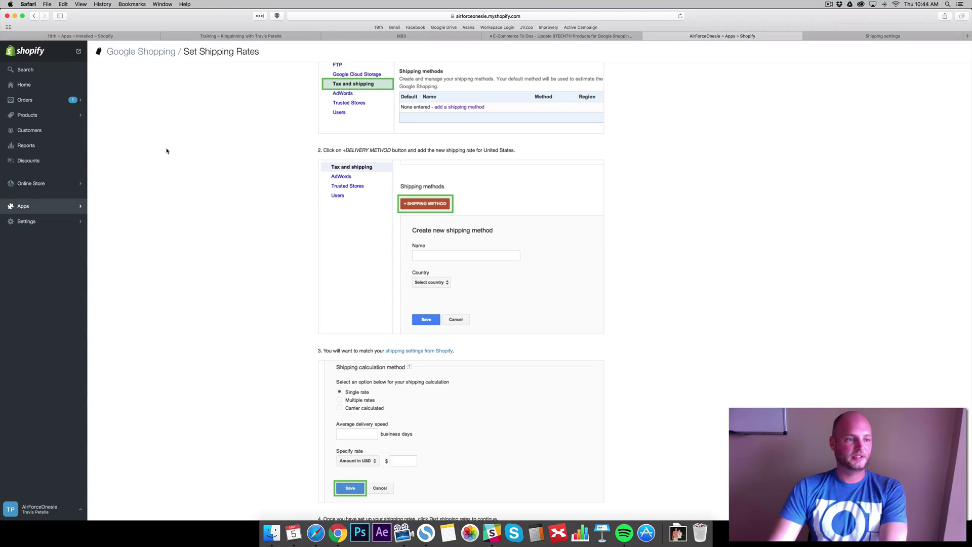
# Open Shopify's shipping settings in a new tab and select the Insured Standard Shipping & Handling rate name
pyautogui.click(28, 221)
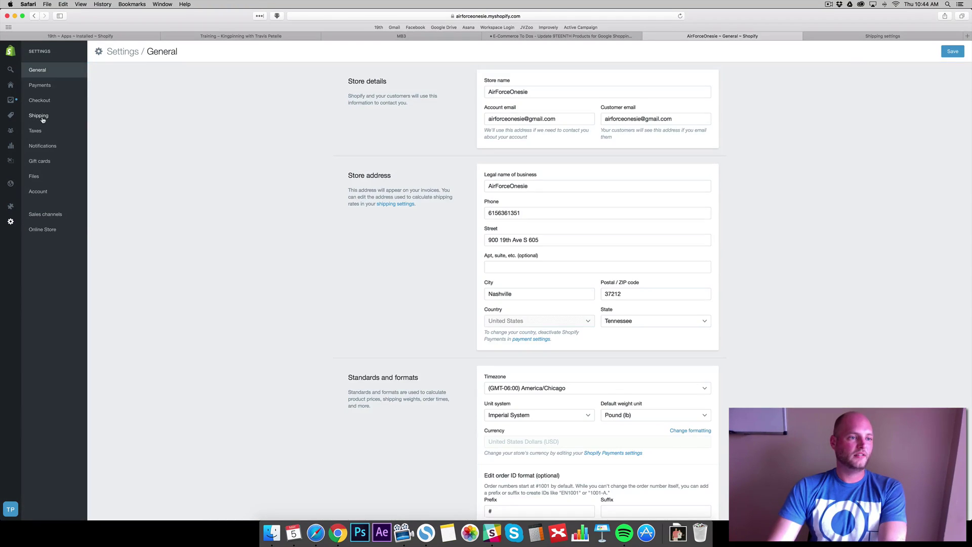
pyautogui.rightClick(43, 116)
pyautogui.click(54, 122)
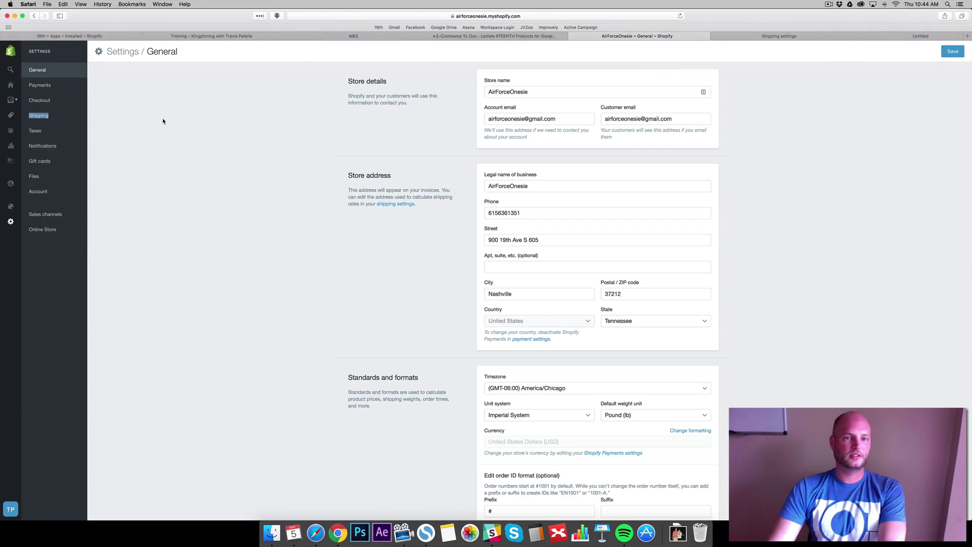
pyautogui.click(34, 15)
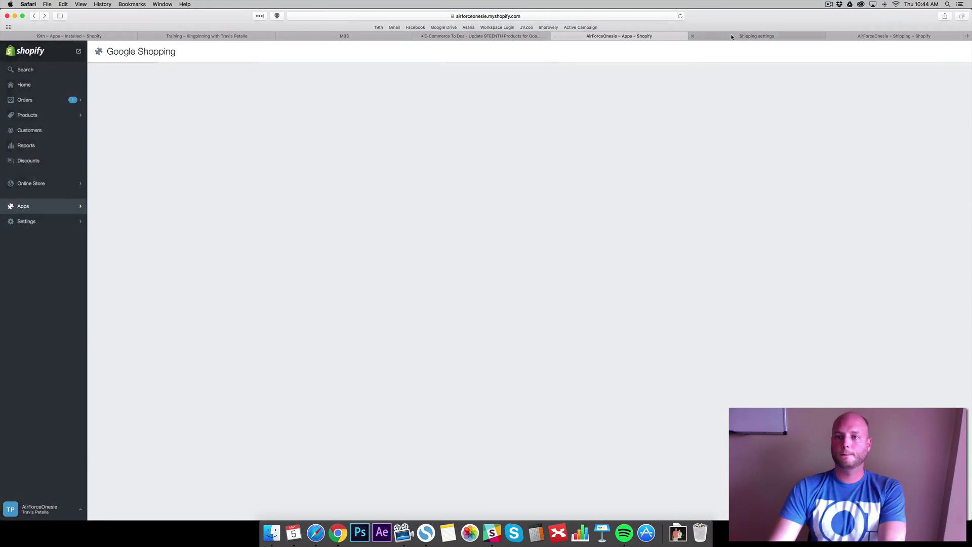
pyautogui.hotkey('ctrl', 'Tab')
pyautogui.click(900, 35)
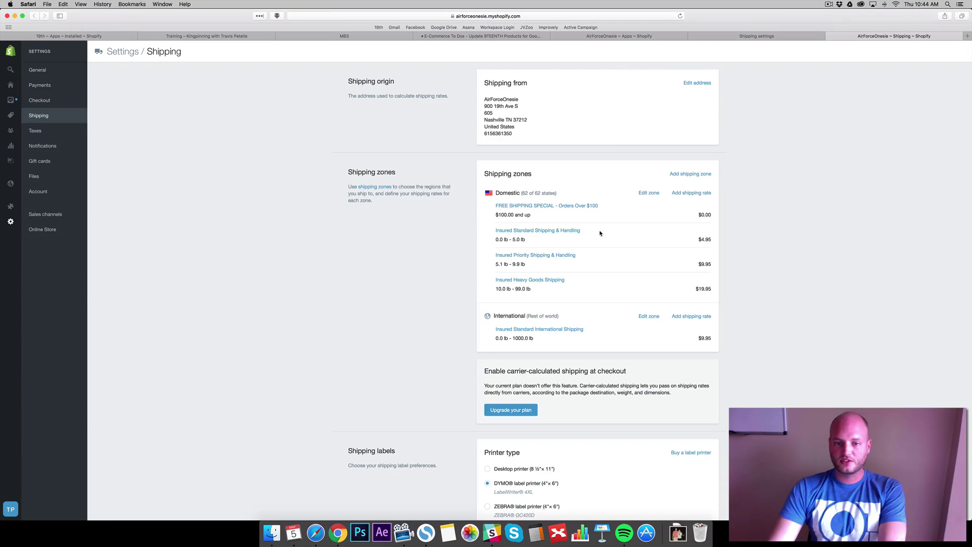
pyautogui.moveTo(599, 233); pyautogui.dragTo(499, 230)
# Name the new Merchant Center shipping method 'Insured Standard Shipping & Handling'
pyautogui.click(709, 36)
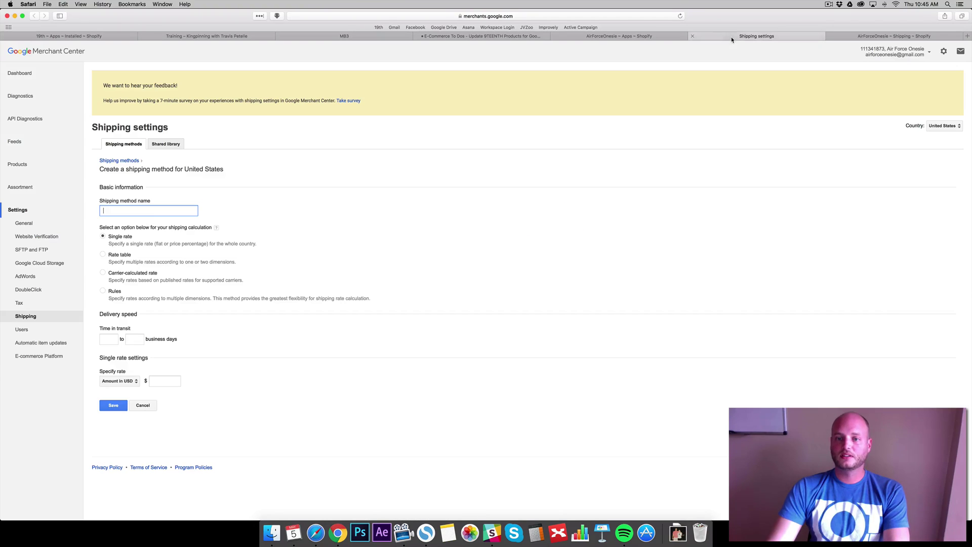
pyautogui.write('Insured Standard Shipping & Handling')
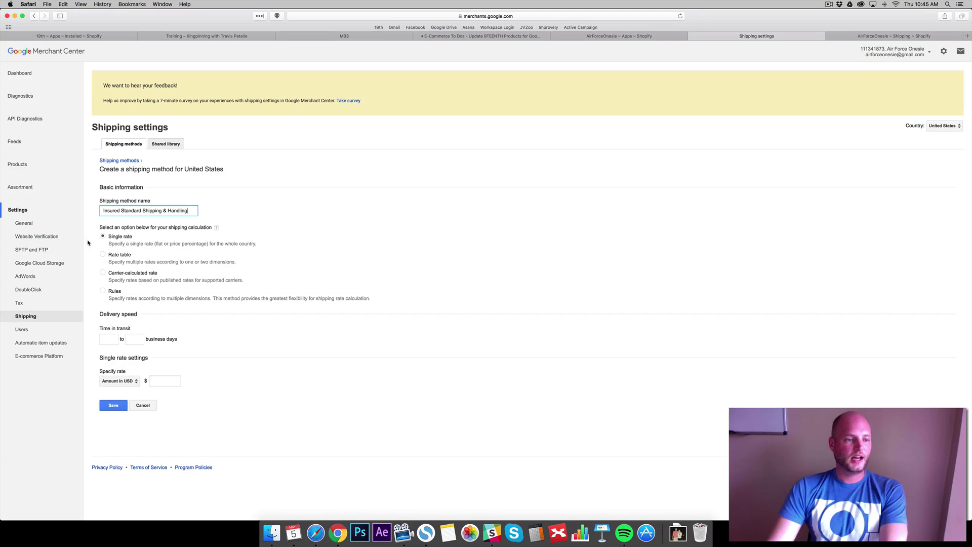
pyautogui.click(95, 239)
pyautogui.click(942, 36)
pyautogui.click(449, 236)
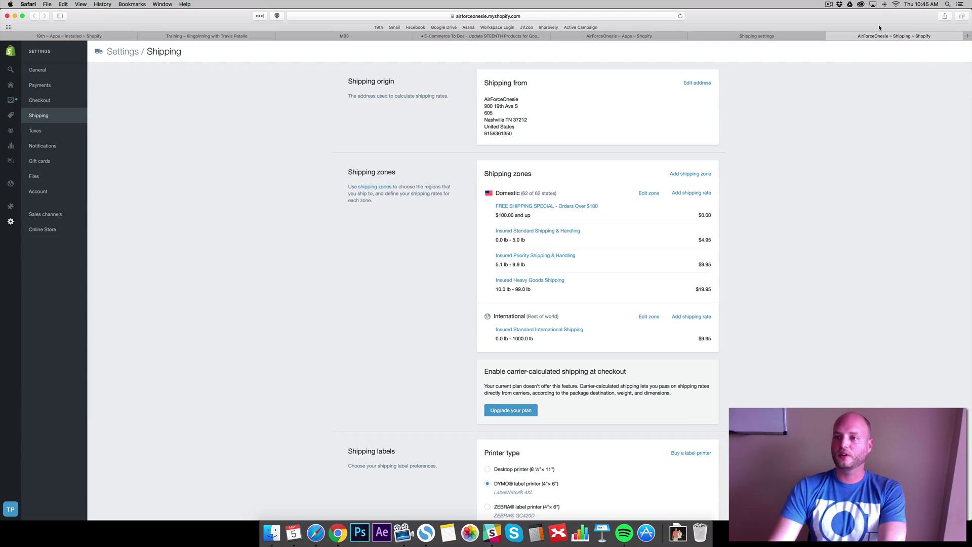
pyautogui.click(741, 38)
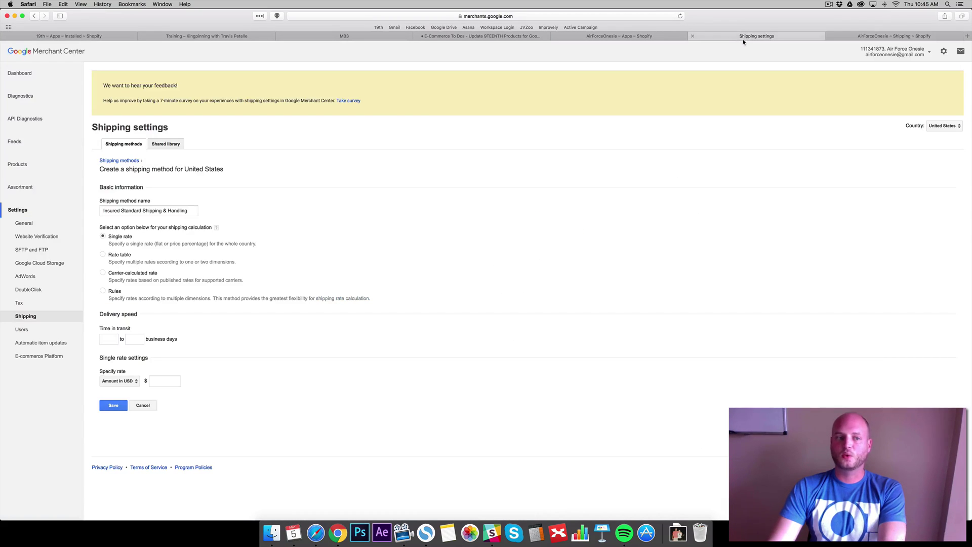
# Calculate shipping by rules with 7–21 transit days, then subdivide the All shipments rule
pyautogui.click(103, 291)
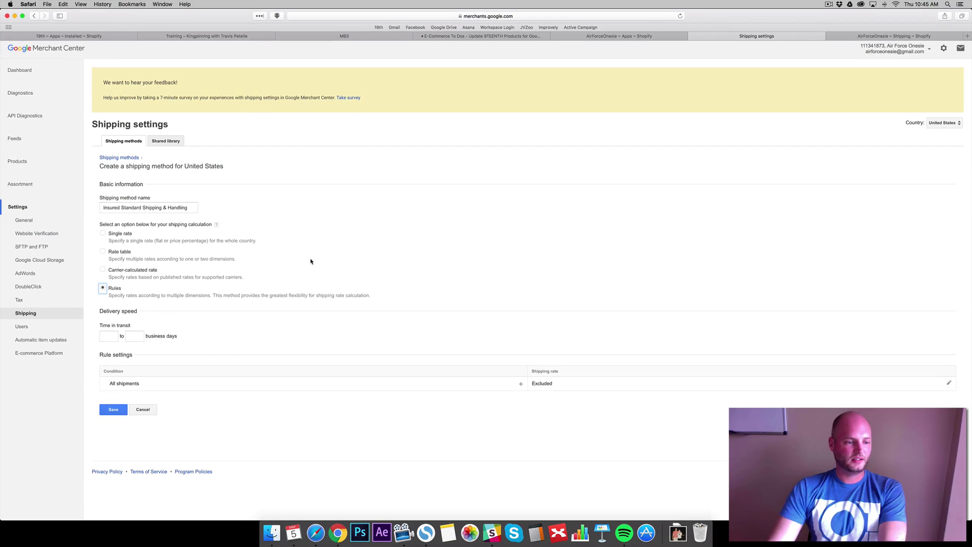
pyautogui.click(108, 340)
pyautogui.write('7')
pyautogui.press('Tab')
pyautogui.write('21')
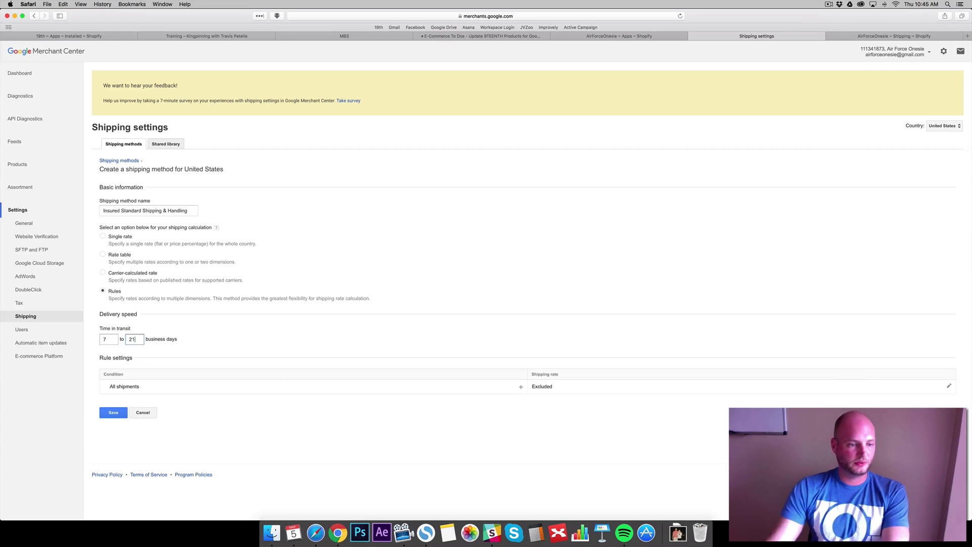
pyautogui.press('Tab')
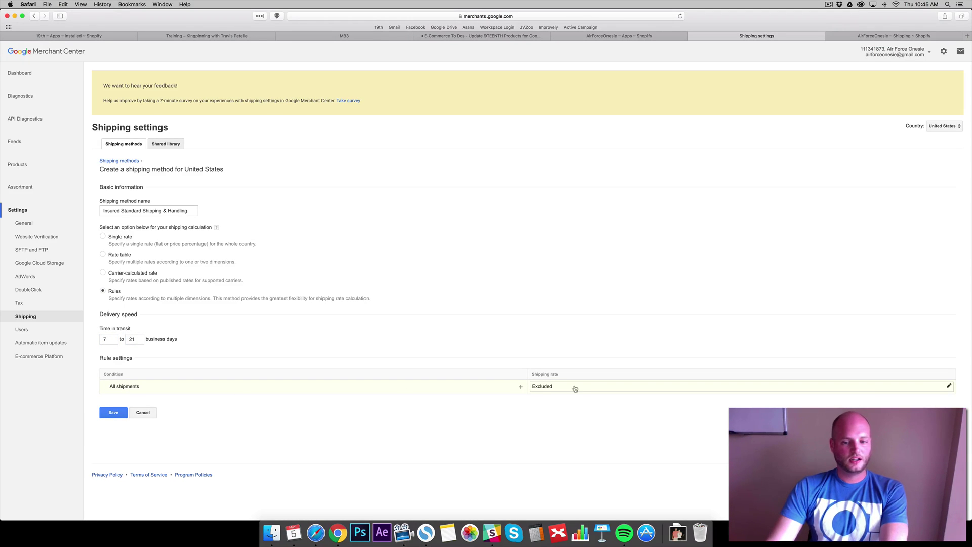
pyautogui.click(520, 387)
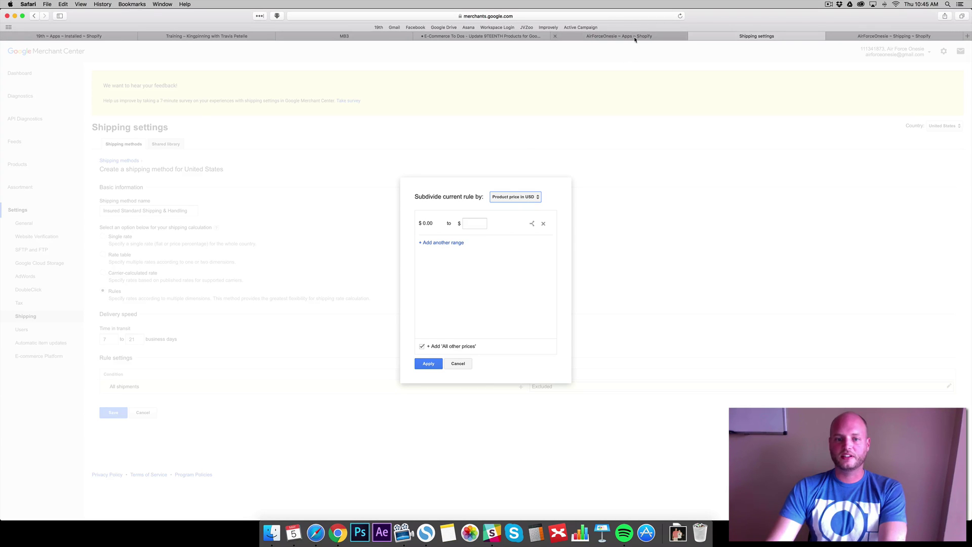
# Choose to subdivide the All shipments rule by product weight in lbs
pyautogui.click(537, 197)
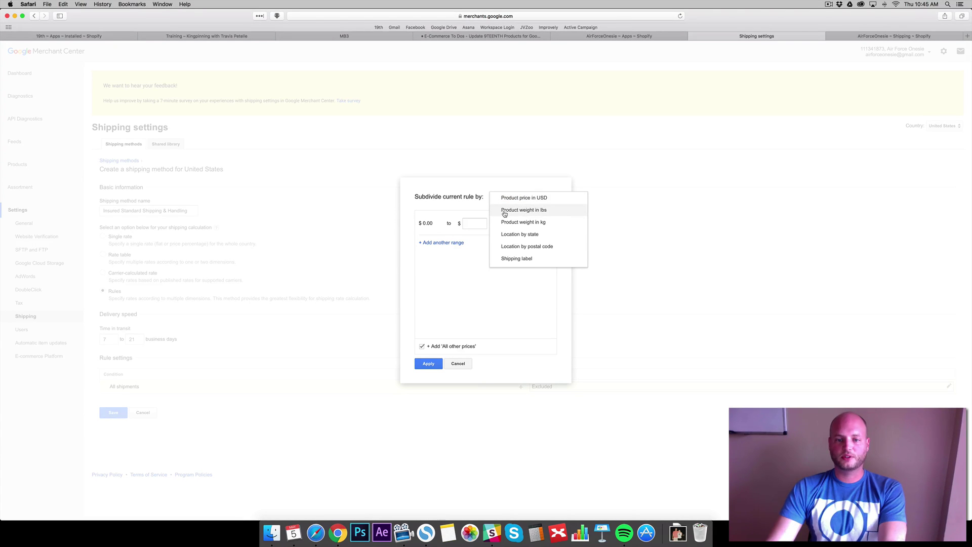
pyautogui.click(534, 212)
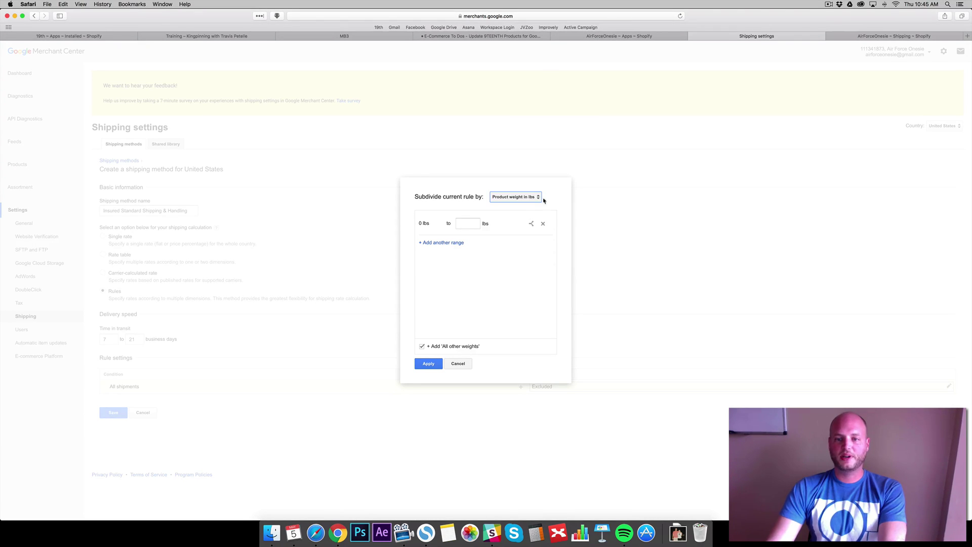
pyautogui.click(861, 36)
pyautogui.click(768, 36)
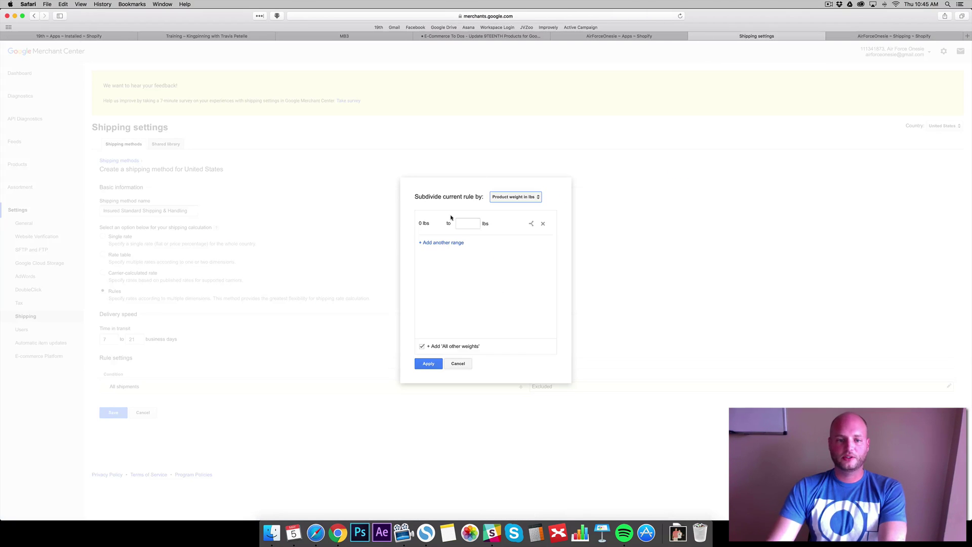
# Add weight ranges 0–5, 5–9.9 and 9.9–99 lbs plus all other weights, and apply
pyautogui.click(447, 243)
pyautogui.click(469, 247)
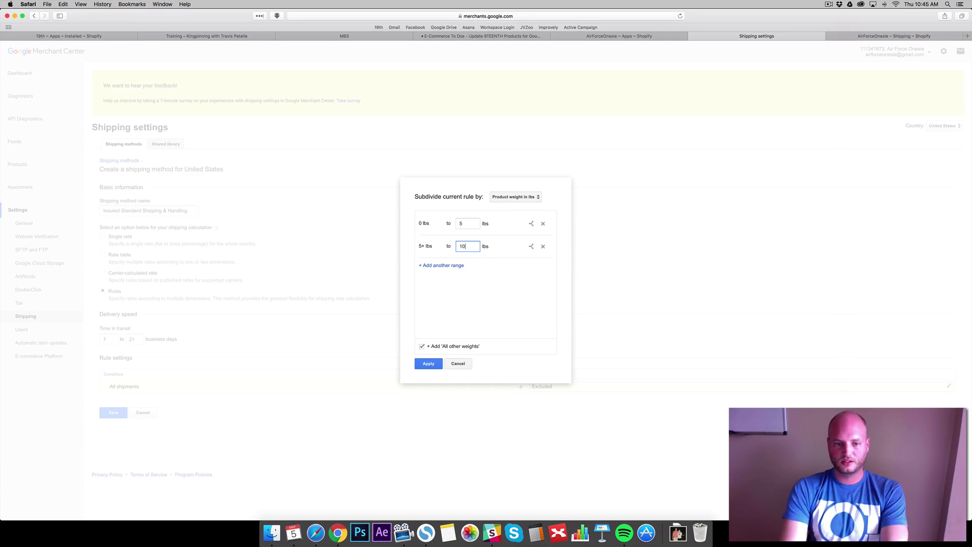
pyautogui.write('2')
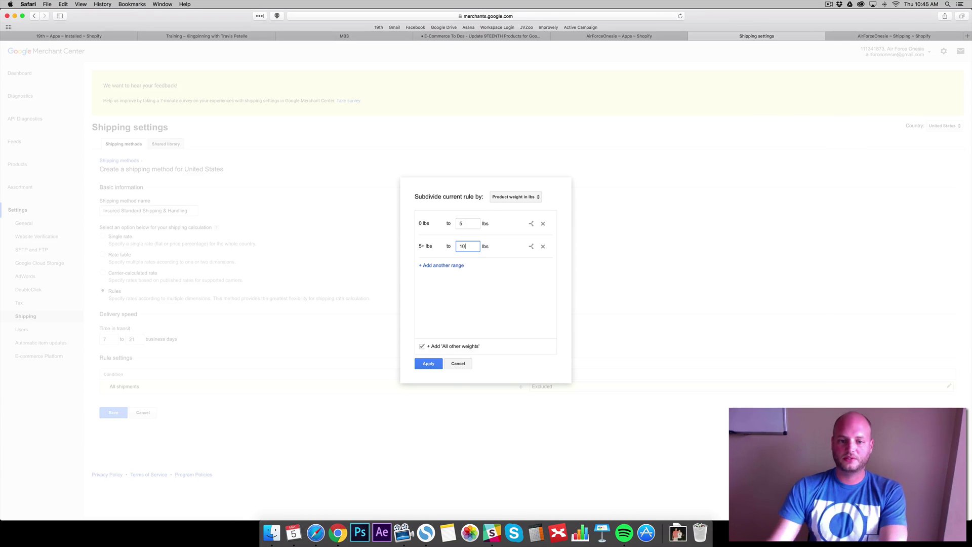
pyautogui.click(841, 36)
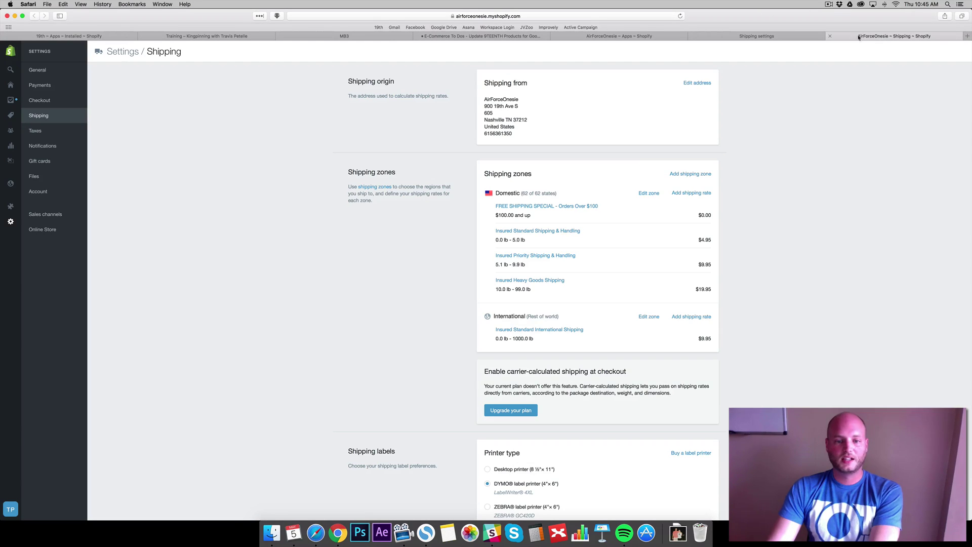
pyautogui.click(773, 36)
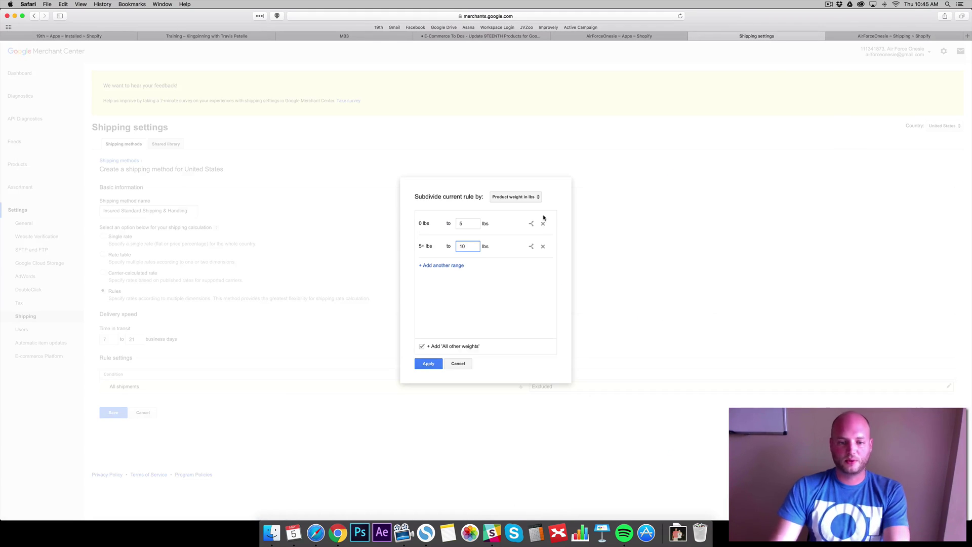
pyautogui.press('BackSpace')
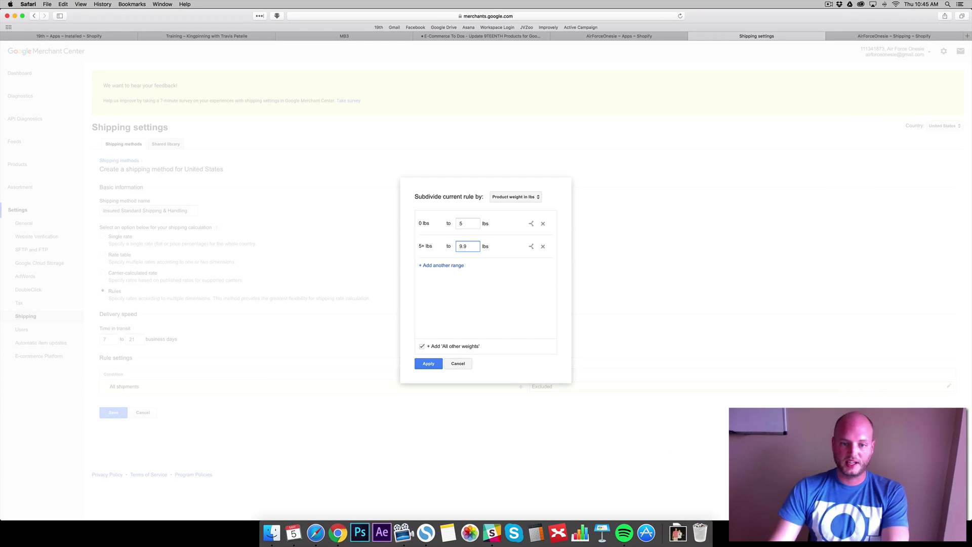
pyautogui.click(442, 265)
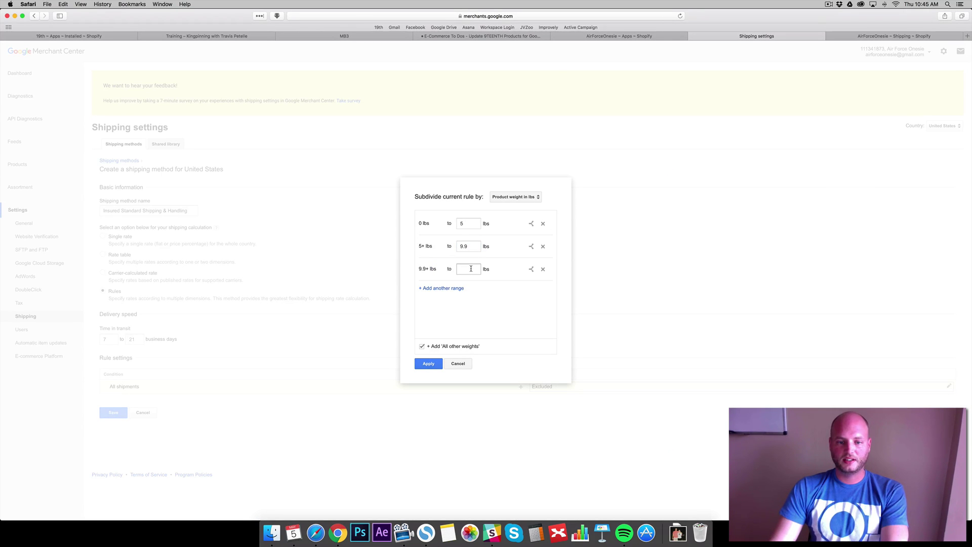
pyautogui.click(840, 36)
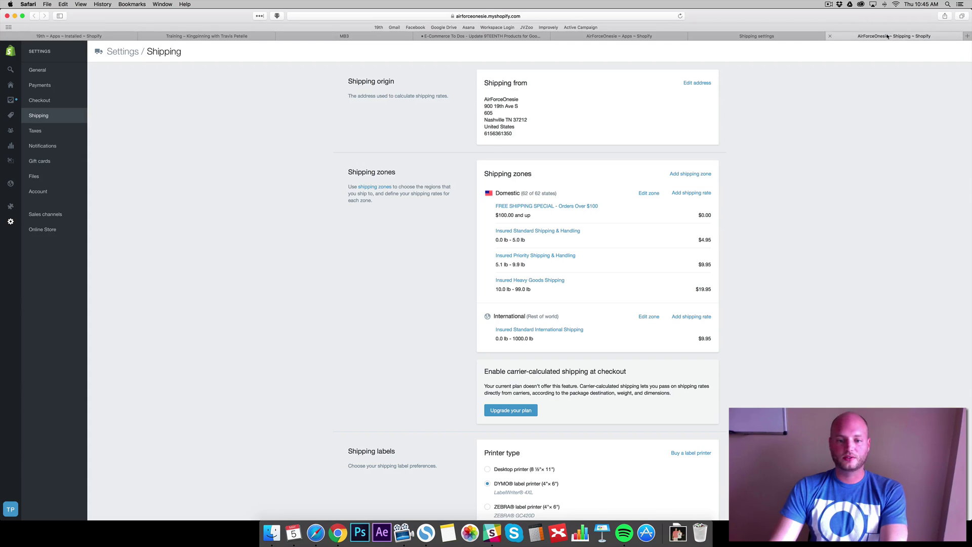
pyautogui.click(795, 36)
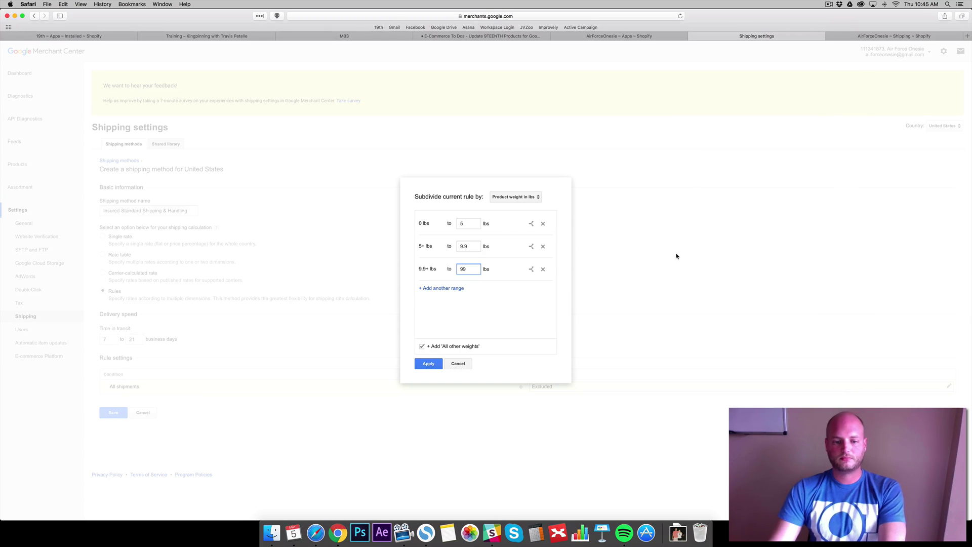
pyautogui.click(421, 347)
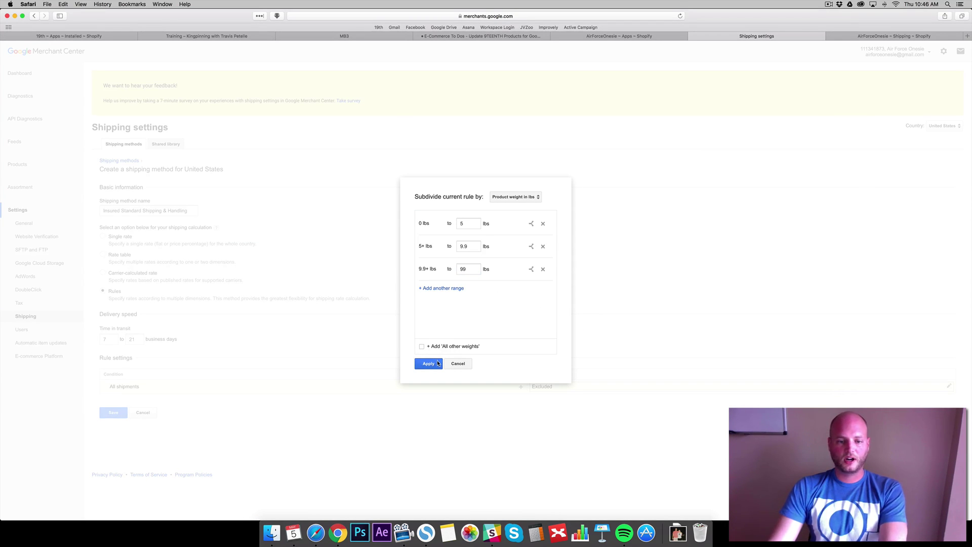
pyautogui.click(428, 363)
# Charge a fixed $4.95 for the 0–5 lbs tier
pyautogui.scroll(-2, 435, 303)
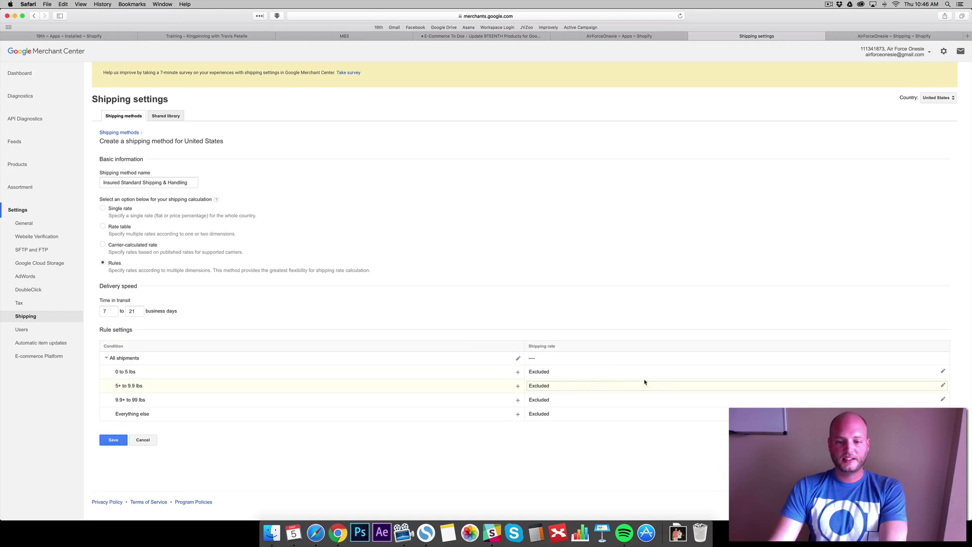
pyautogui.click(943, 371)
pyautogui.click(551, 372)
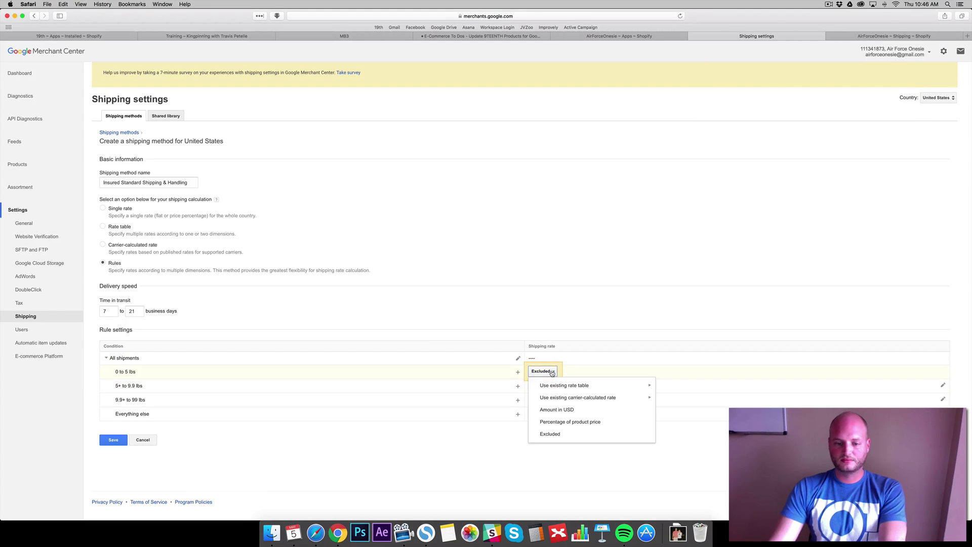
pyautogui.click(557, 410)
pyautogui.click(603, 370)
pyautogui.write('4.95')
pyautogui.click(655, 371)
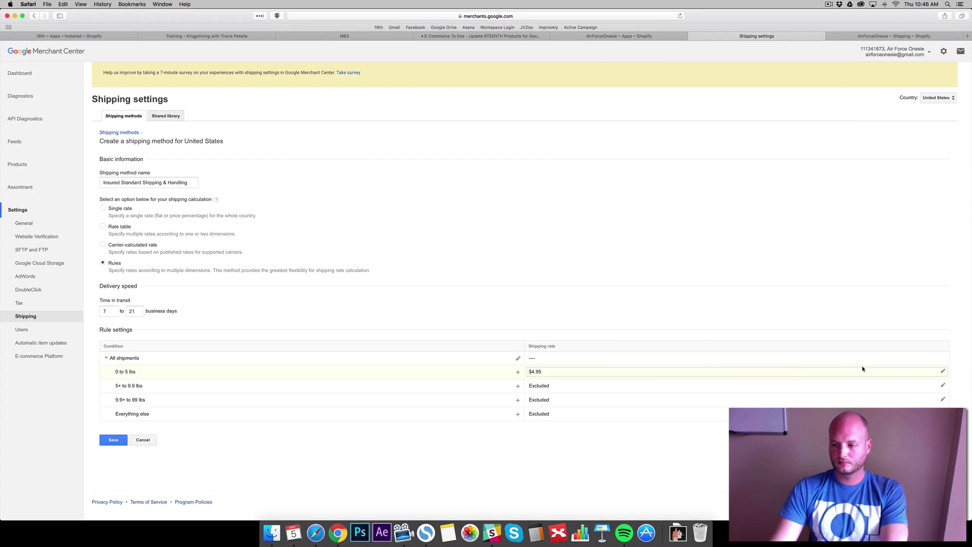
# Charge $9.95 for the 5–9.9 lbs tier and $19.95 for 9.9–99 lbs
pyautogui.click(943, 385)
pyautogui.click(541, 385)
pyautogui.click(558, 424)
pyautogui.click(588, 386)
pyautogui.write('9.95')
pyautogui.click(654, 385)
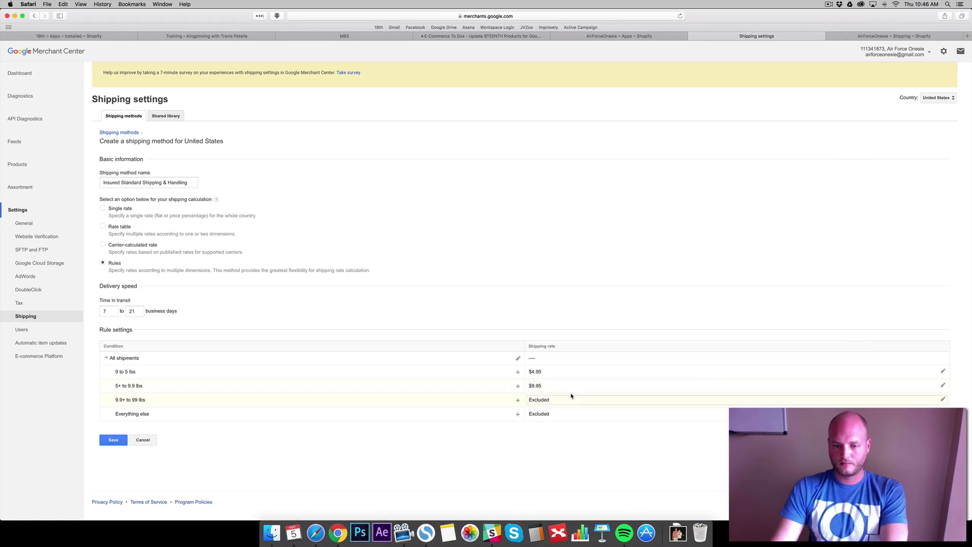
pyautogui.click(543, 400)
pyautogui.click(557, 438)
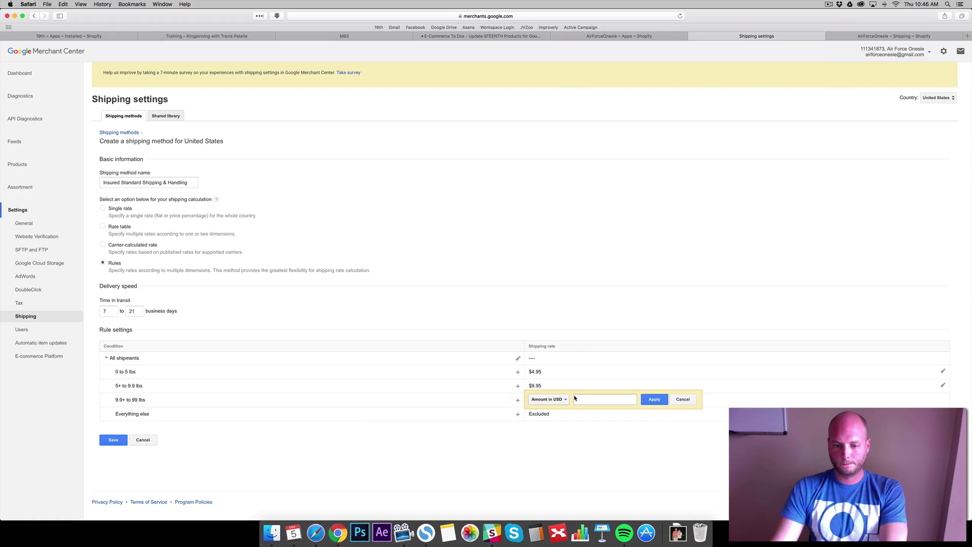
pyautogui.write('19.95')
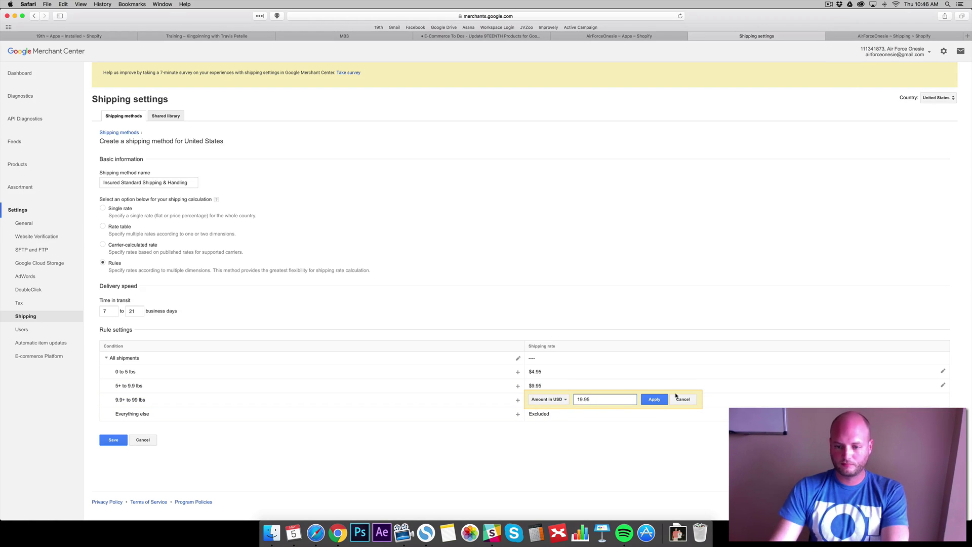
pyautogui.click(654, 399)
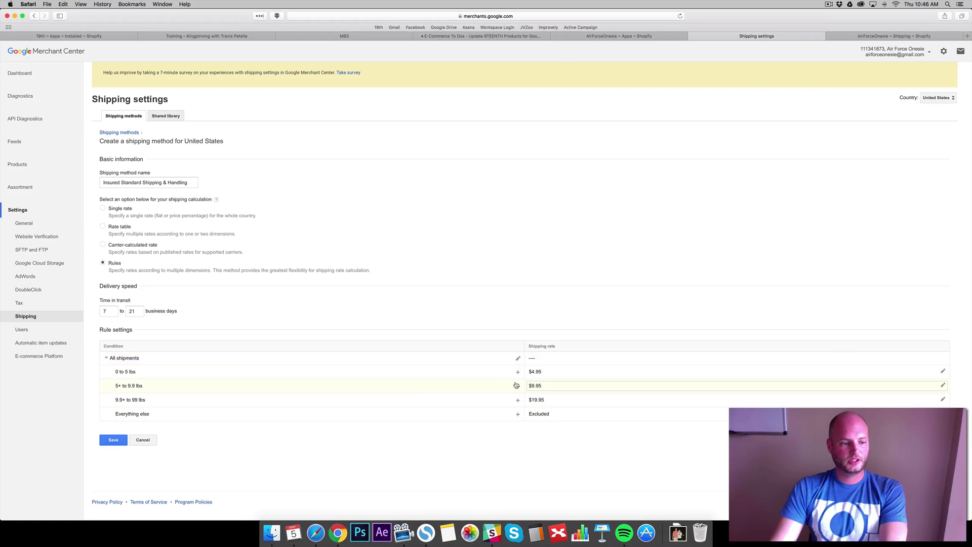
# Save the weight-tiered method, check Shopify's setup steps, and open the method's saved summary
pyautogui.click(112, 443)
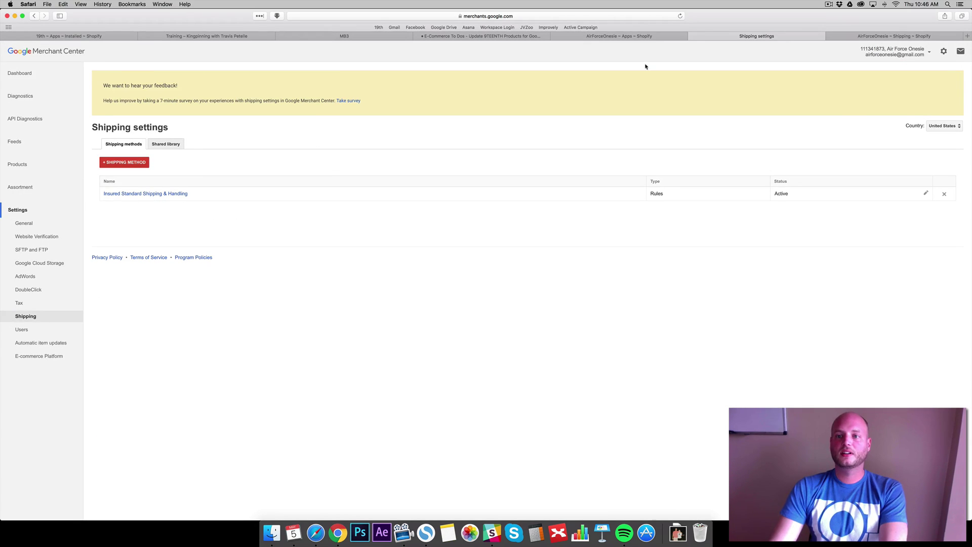
pyautogui.click(836, 36)
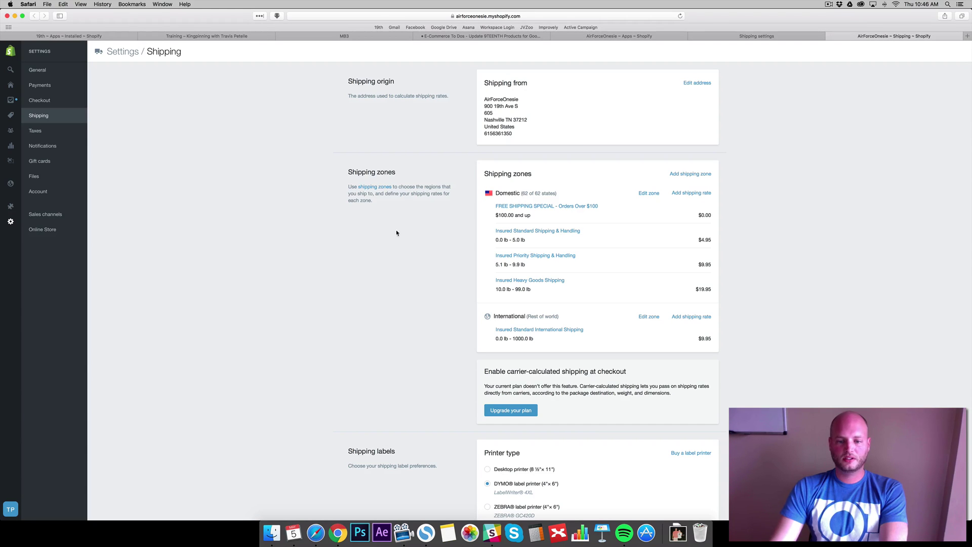
pyautogui.click(658, 35)
pyautogui.scroll(-5, 277, 269)
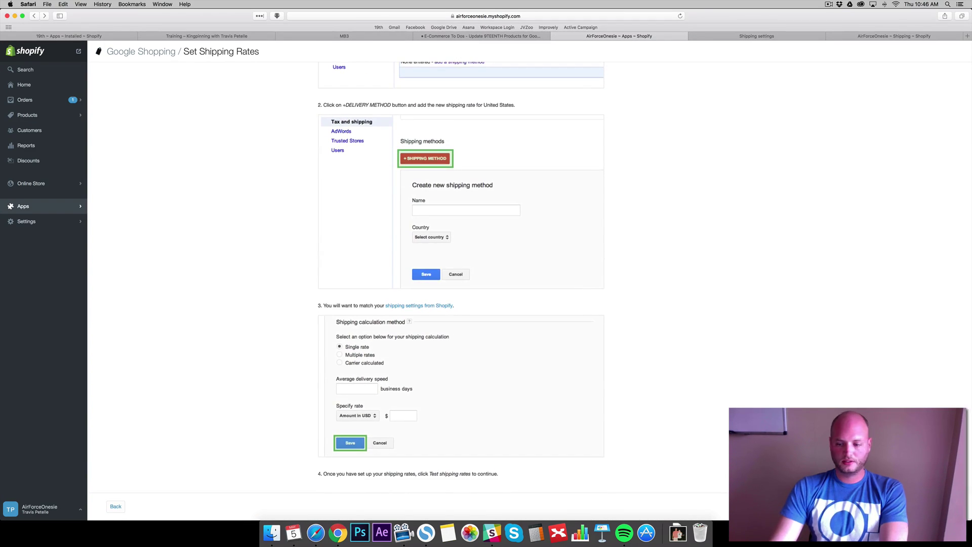
pyautogui.scroll(7, 273, 248)
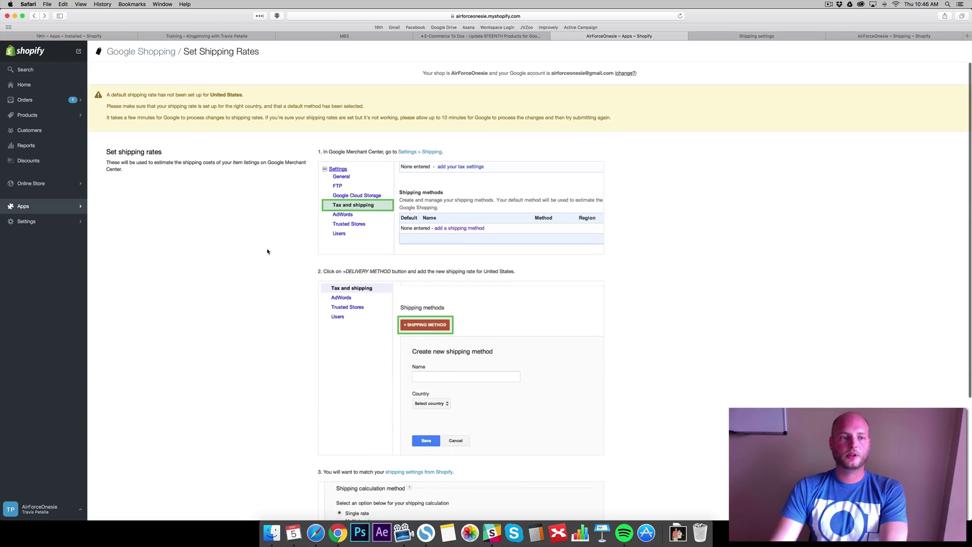
pyautogui.click(730, 35)
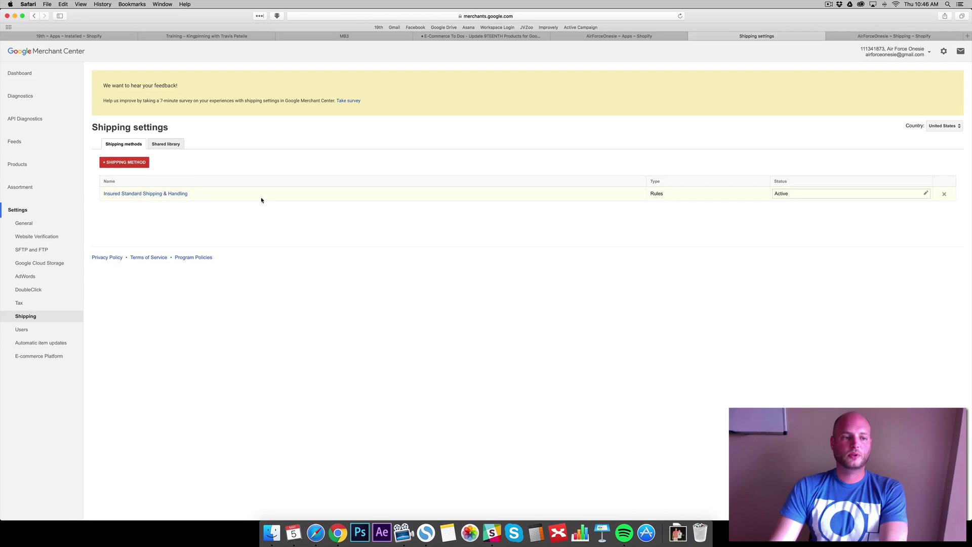
pyautogui.click(165, 194)
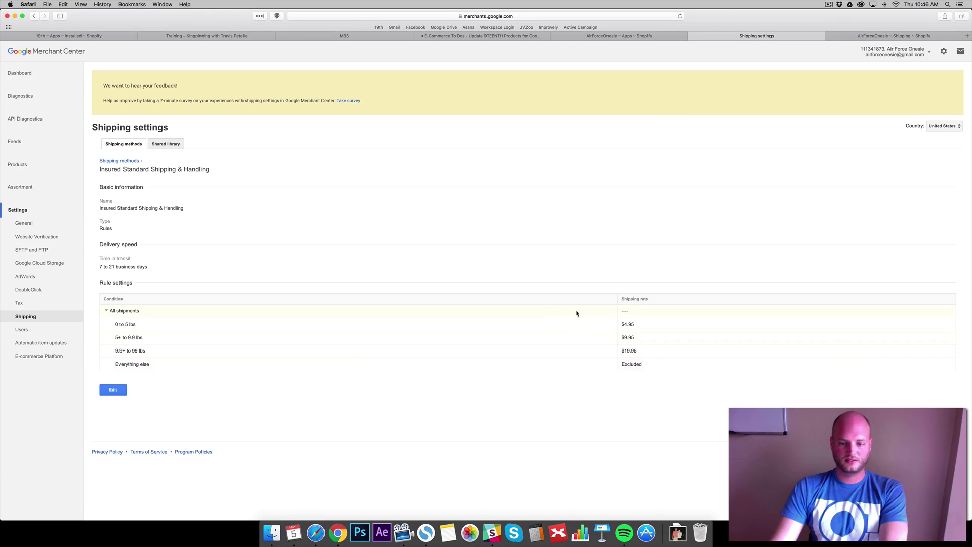
# Change Shopify's Insured Priority Shipping & Handling rate to 5.0–10 lb and save it
pyautogui.click(897, 37)
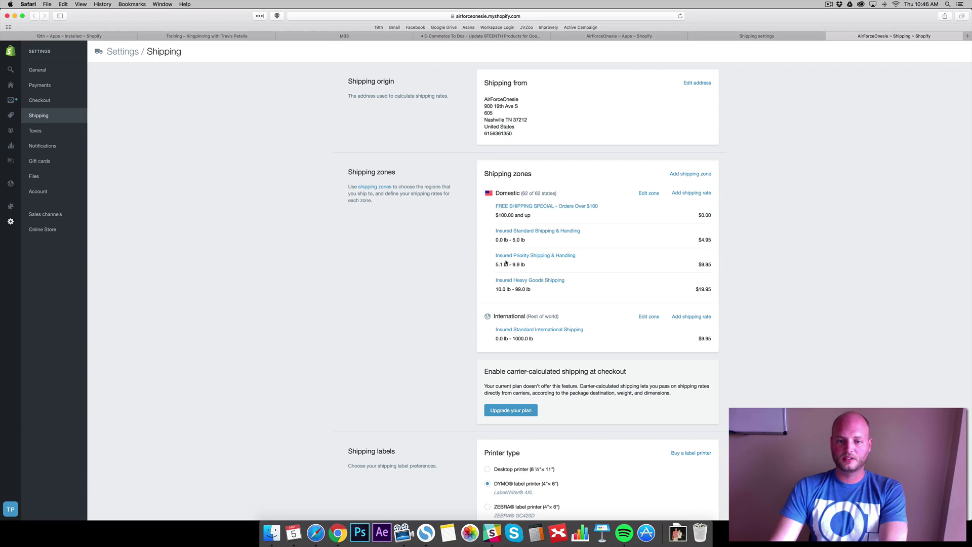
pyautogui.click(511, 256)
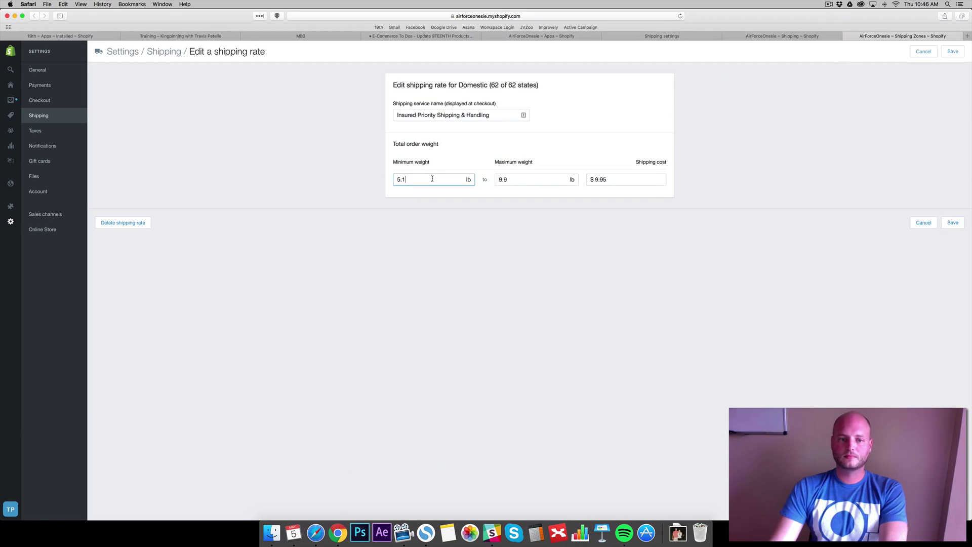
pyautogui.press('BackSpace')
pyautogui.write('0')
pyautogui.press('Tab')
pyautogui.write('10')
pyautogui.click(864, 186)
pyautogui.click(954, 222)
# Move the Merchant Center tier boundaries to 5–10 and 10–99 lbs and save the method
pyautogui.click(662, 36)
pyautogui.click(113, 389)
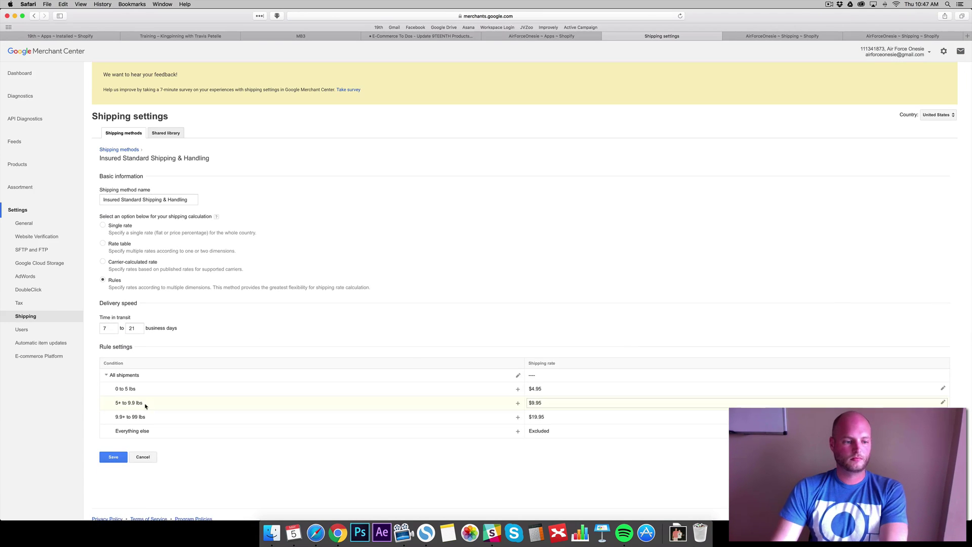
pyautogui.click(518, 377)
pyautogui.click(428, 363)
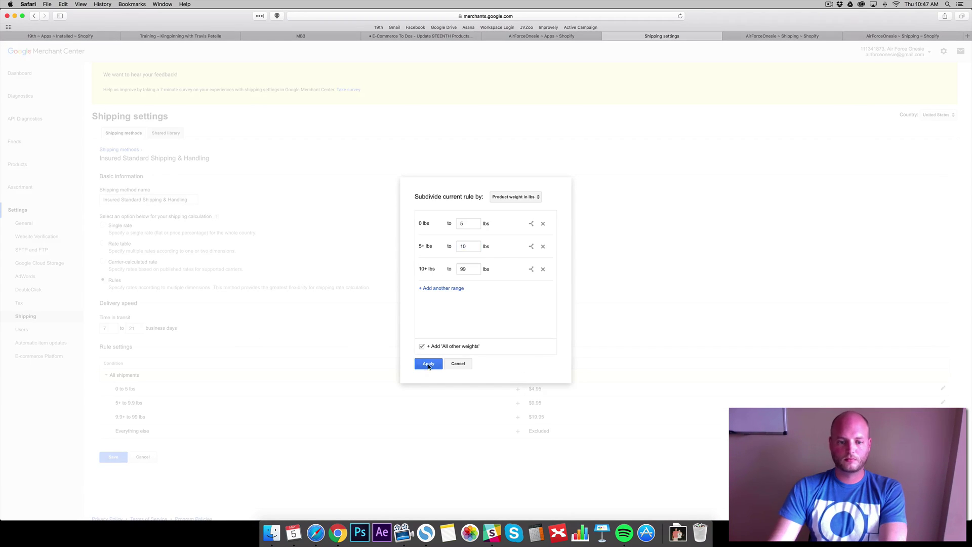
pyautogui.click(902, 36)
pyautogui.click(676, 36)
pyautogui.click(113, 457)
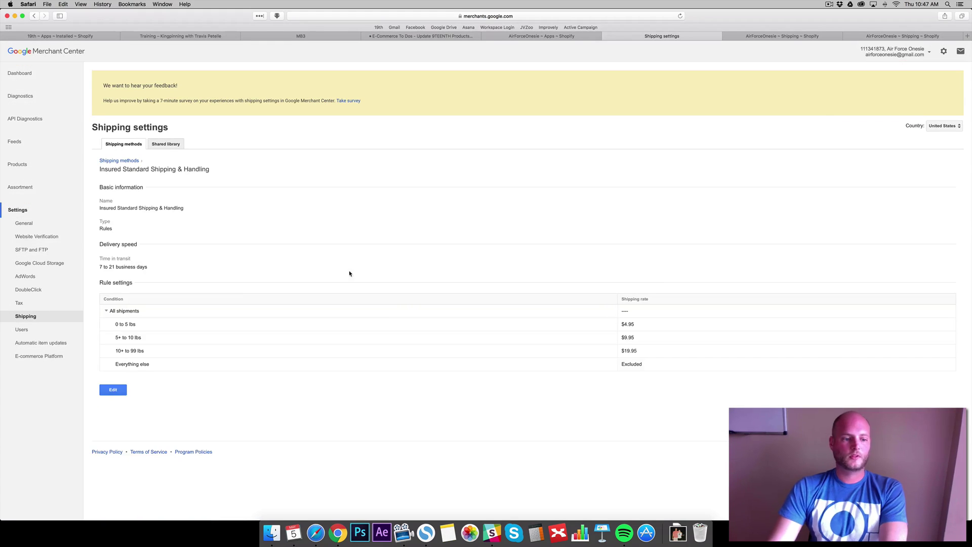
pyautogui.hotkey('ctrl', 'Tab')
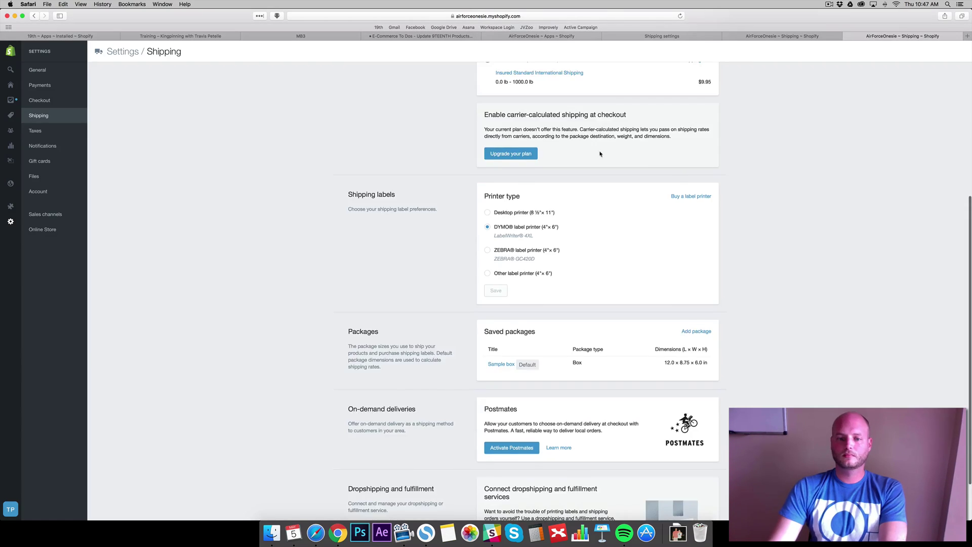
# Keep 'All products' as the collection and publish them to Google Shopping
pyautogui.hotkey('ctrl', 'shift', 'Tab')
pyautogui.hotkey('ctrl', 'shift', 'Tab')
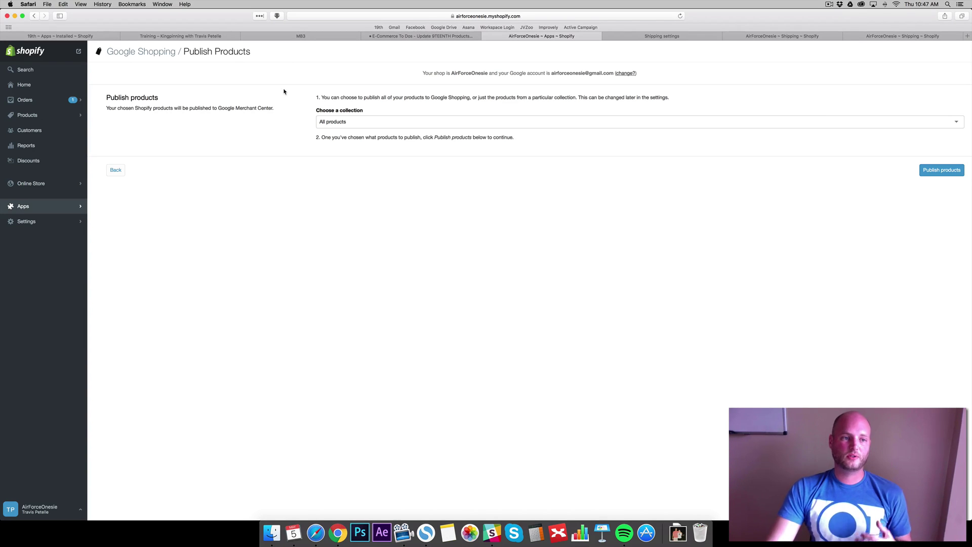
pyautogui.click(348, 122)
pyautogui.click(338, 136)
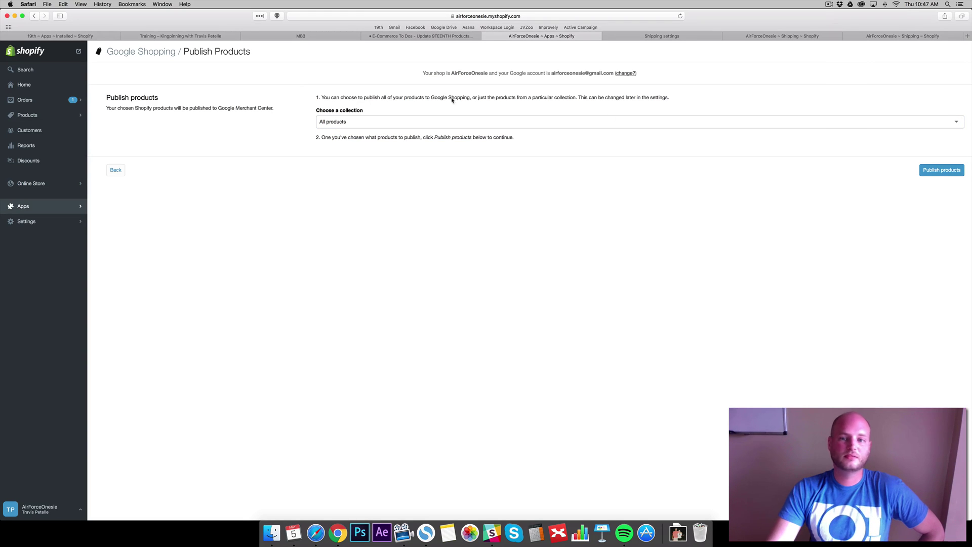
pyautogui.click(938, 171)
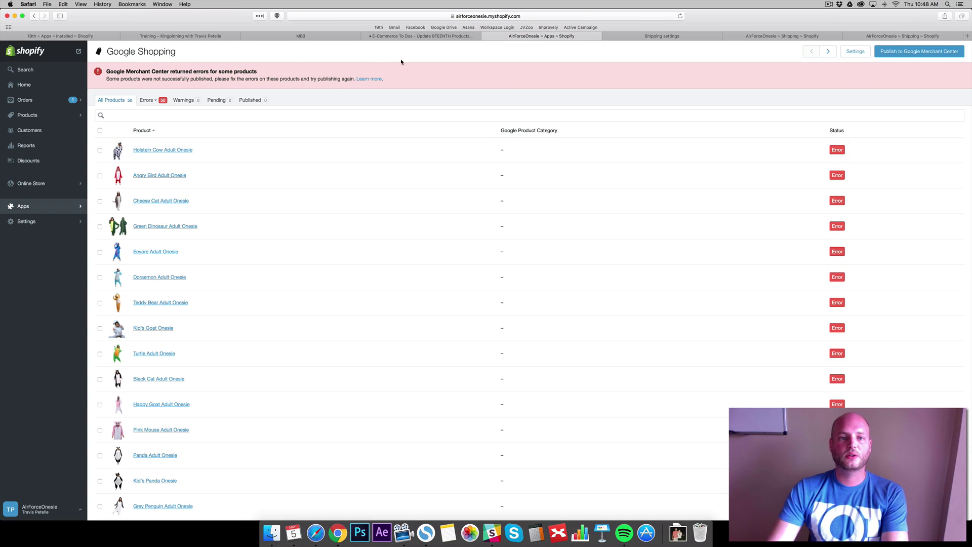
# Open the Google Shopping app and view the 'Spock, Paper, Scissors' error details
pyautogui.click(85, 37)
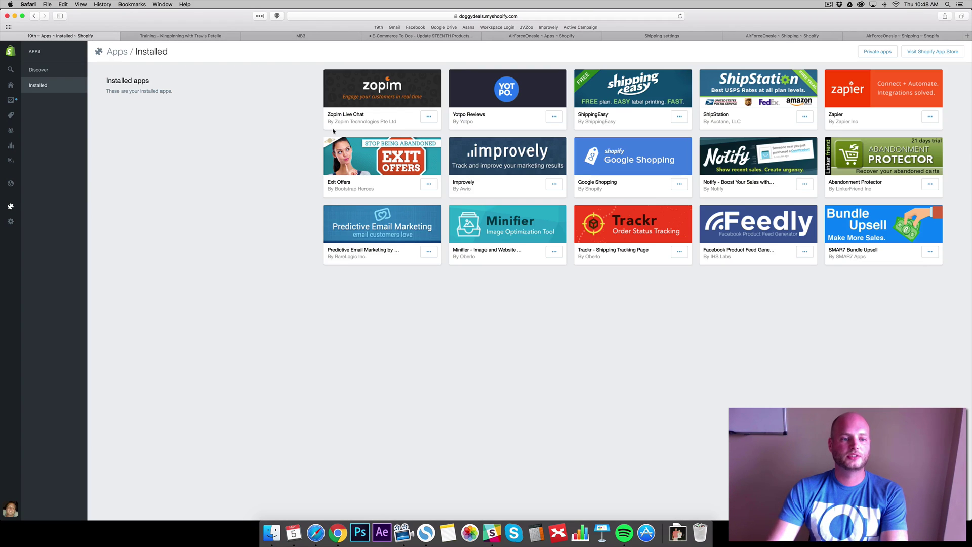
pyautogui.click(627, 158)
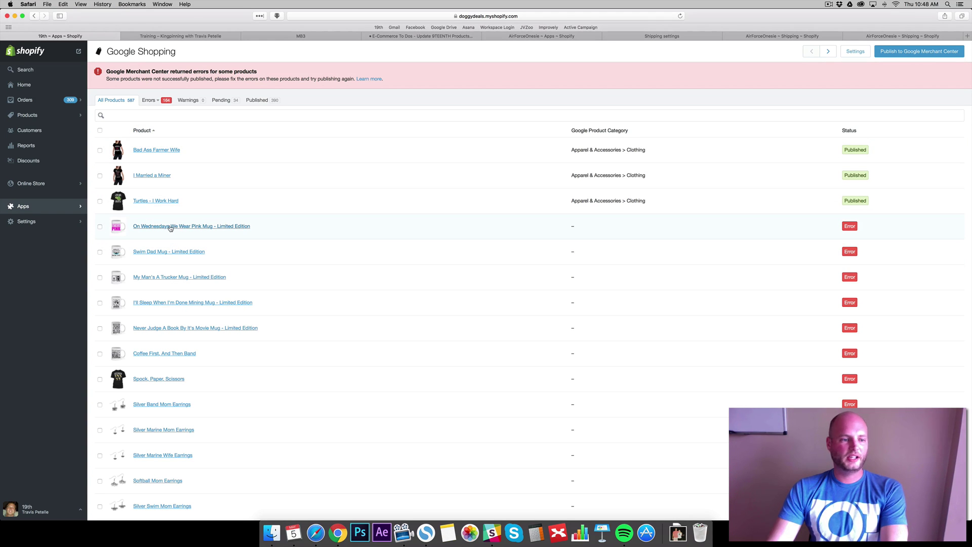
pyautogui.scroll(-1, 164, 227)
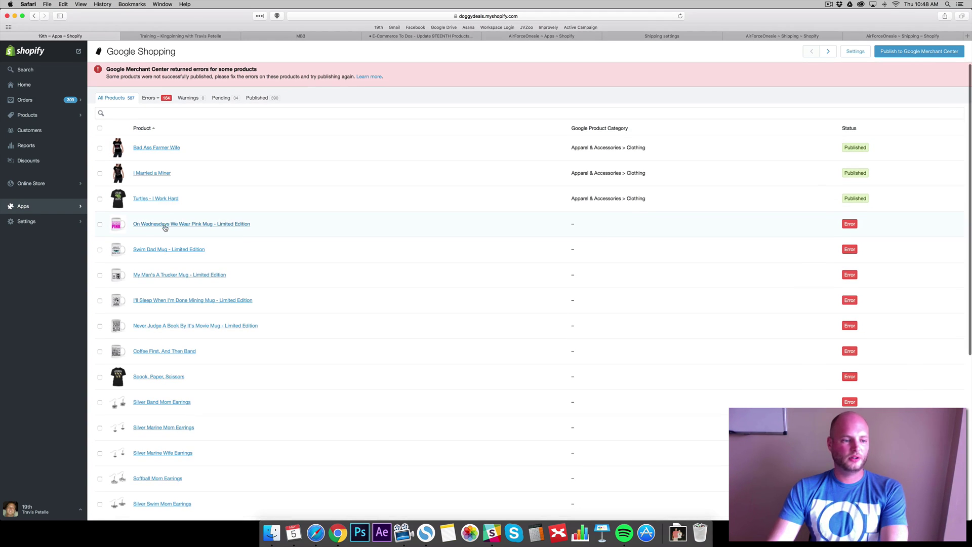
pyautogui.click(171, 378)
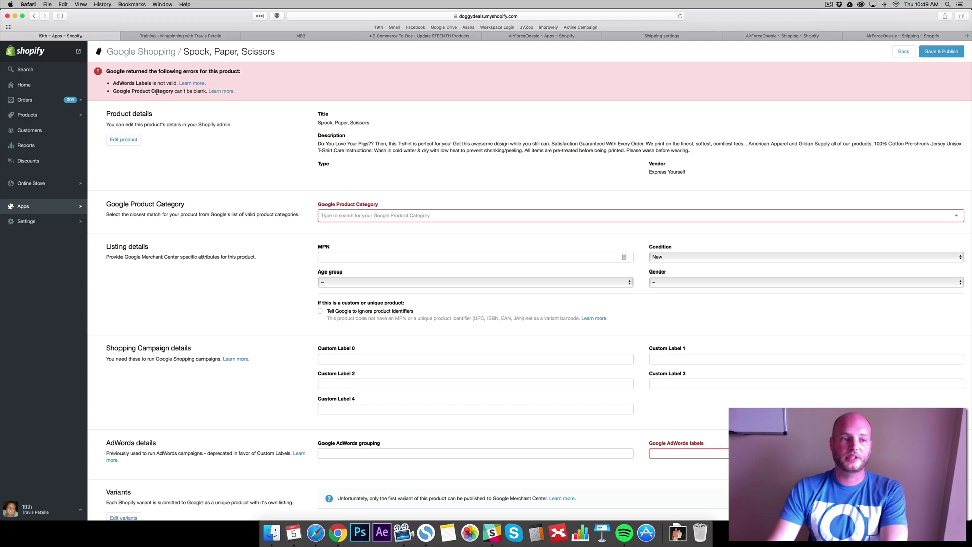
# Set Google Product Category to Apparel & Accessories > Clothing, age group Adult, gender Unisex
pyautogui.click(421, 217)
pyautogui.write('appare')
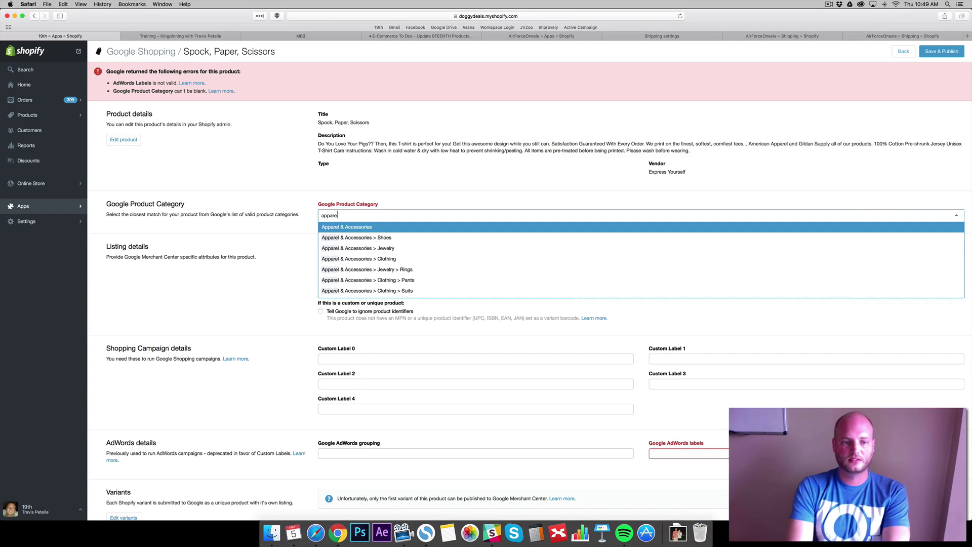
pyautogui.click(387, 258)
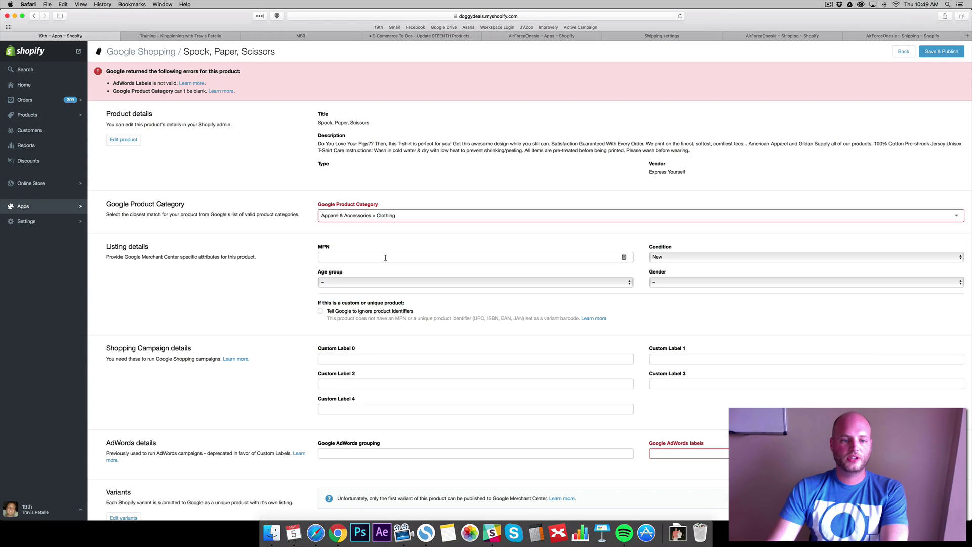
pyautogui.click(393, 281)
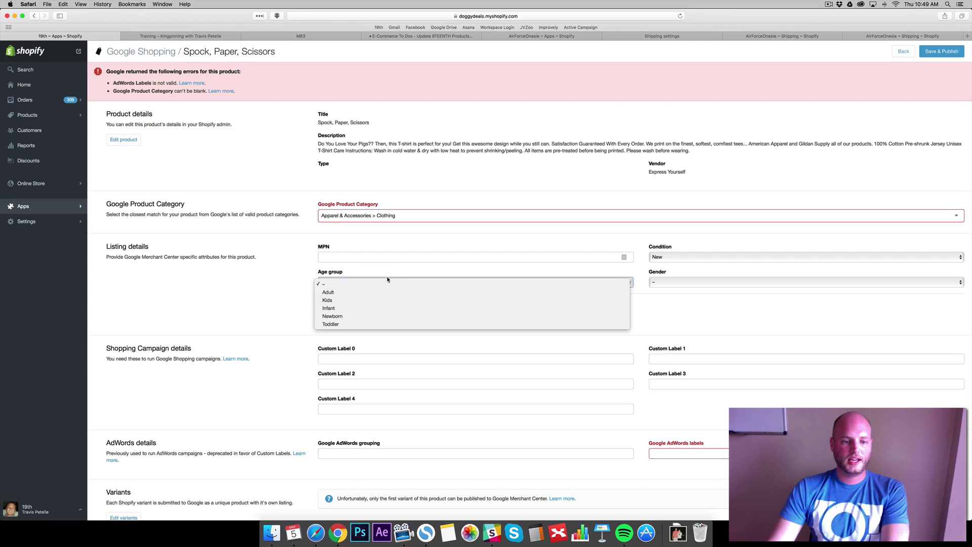
pyautogui.click(349, 292)
pyautogui.click(670, 283)
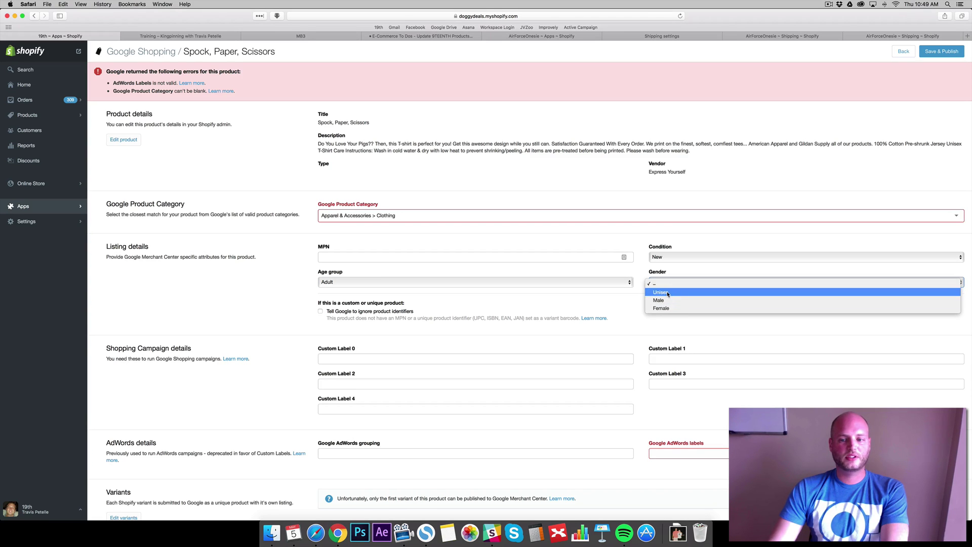
pyautogui.click(661, 292)
# Fill in the AdWords label bigbang and review the rest of the listing form
pyautogui.scroll(-8, 257, 276)
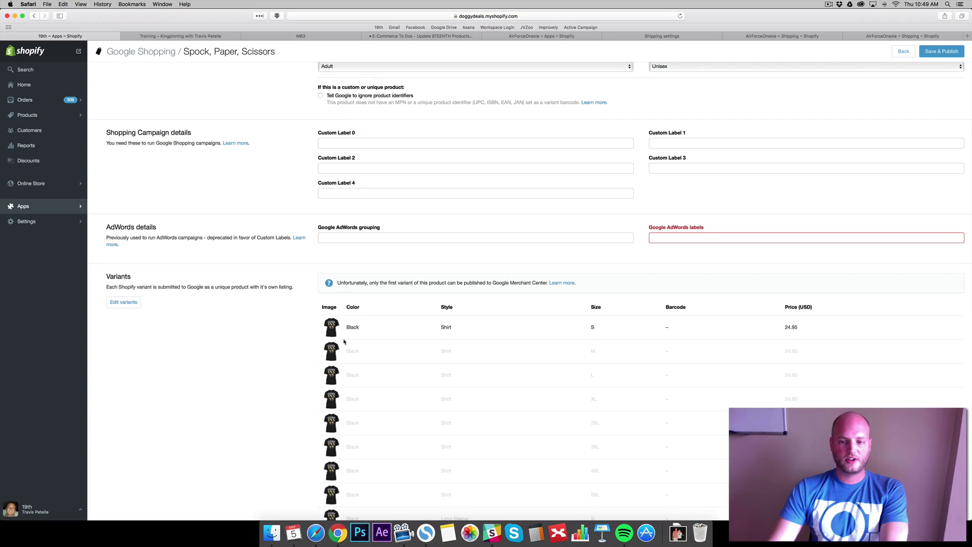
pyautogui.scroll(-1, 265, 308)
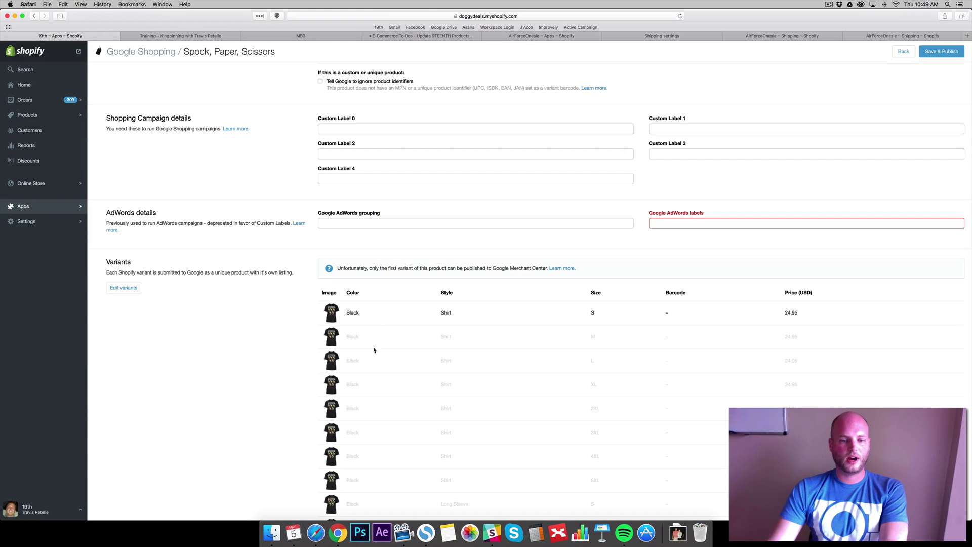
pyautogui.scroll(1, 263, 291)
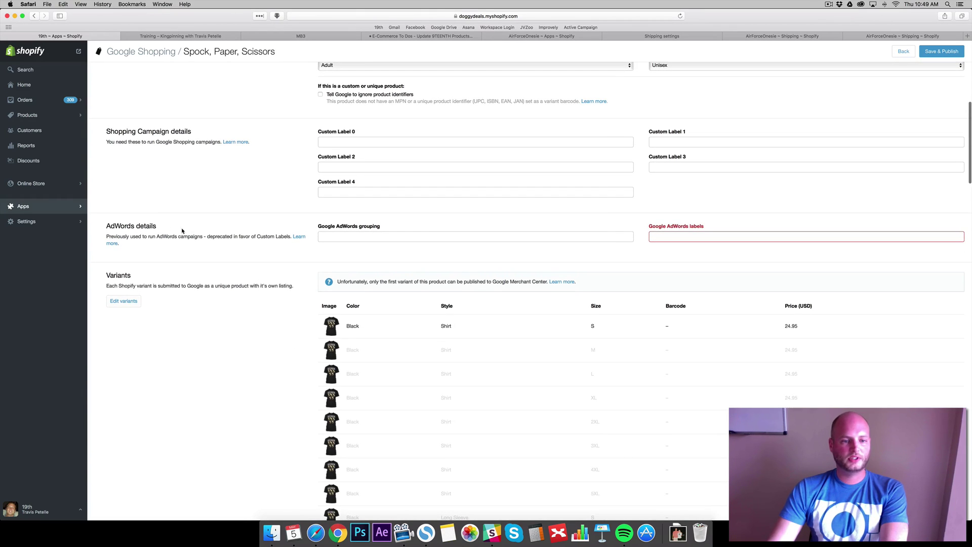
pyautogui.click(699, 235)
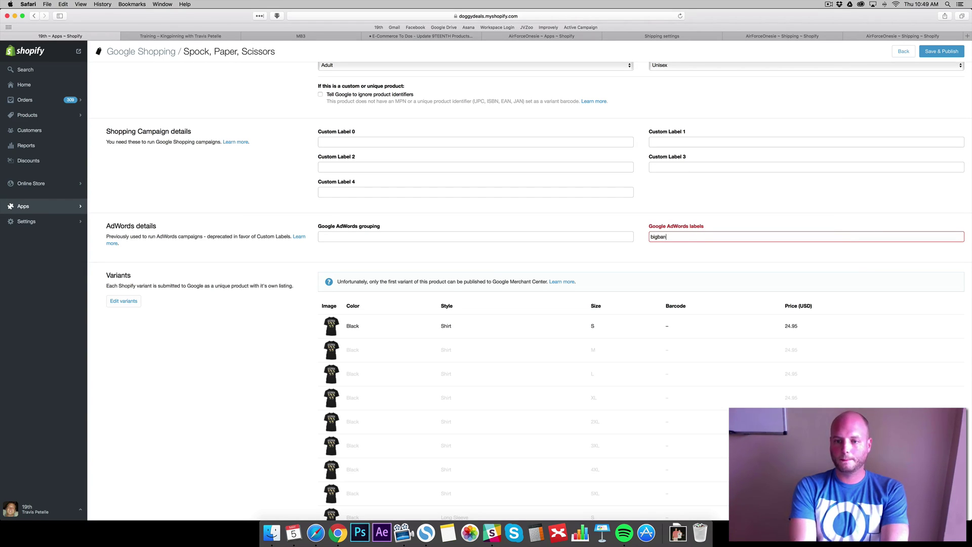
pyautogui.scroll(-15, 840, 203)
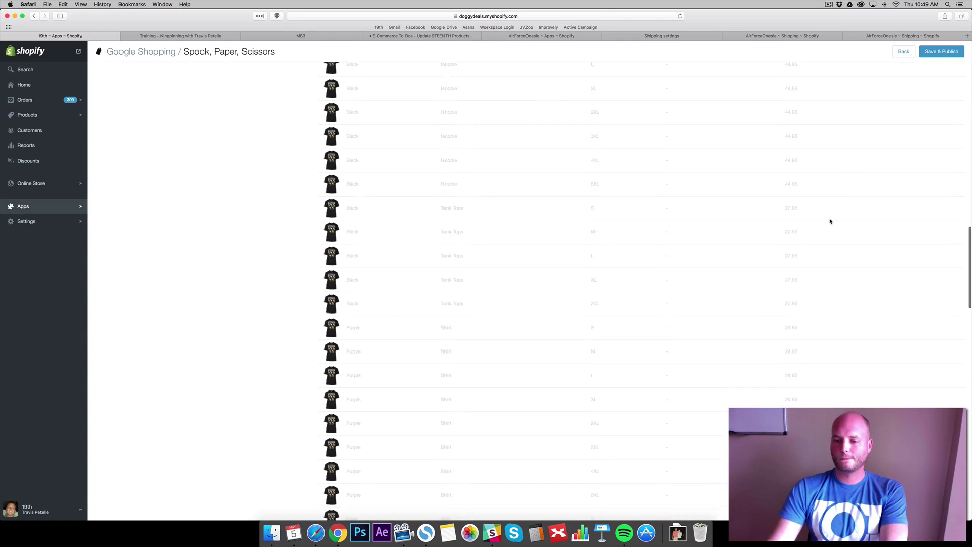
pyautogui.scroll(-15, 820, 284)
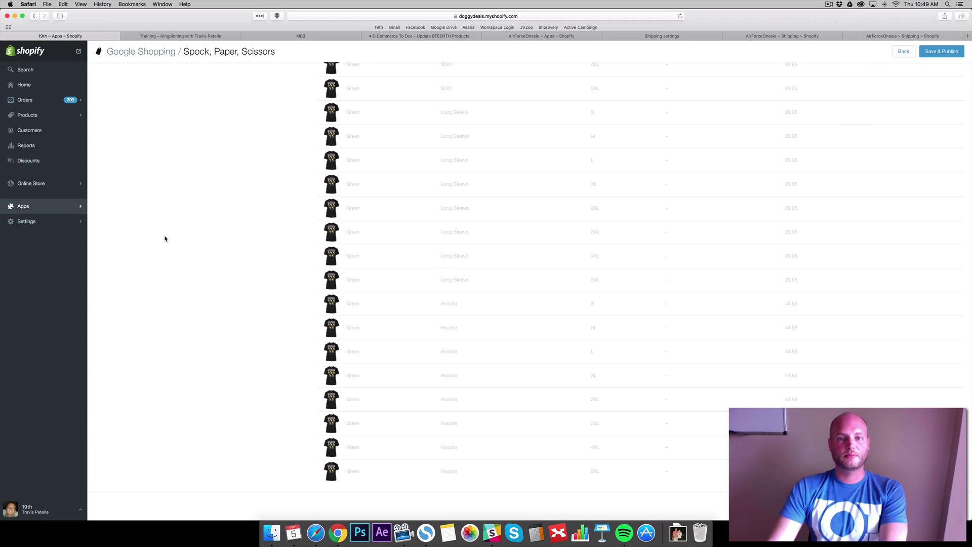
pyautogui.scroll(-1, 173, 235)
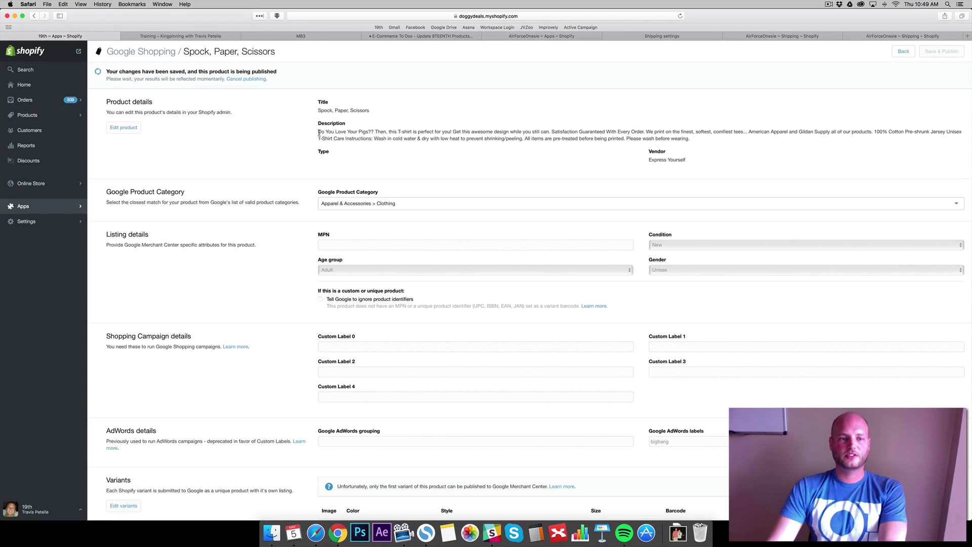
# Open the Spock, Paper, Scissors 'Edit product' link in a new tab
pyautogui.moveTo(318, 131); pyautogui.dragTo(290, 127)
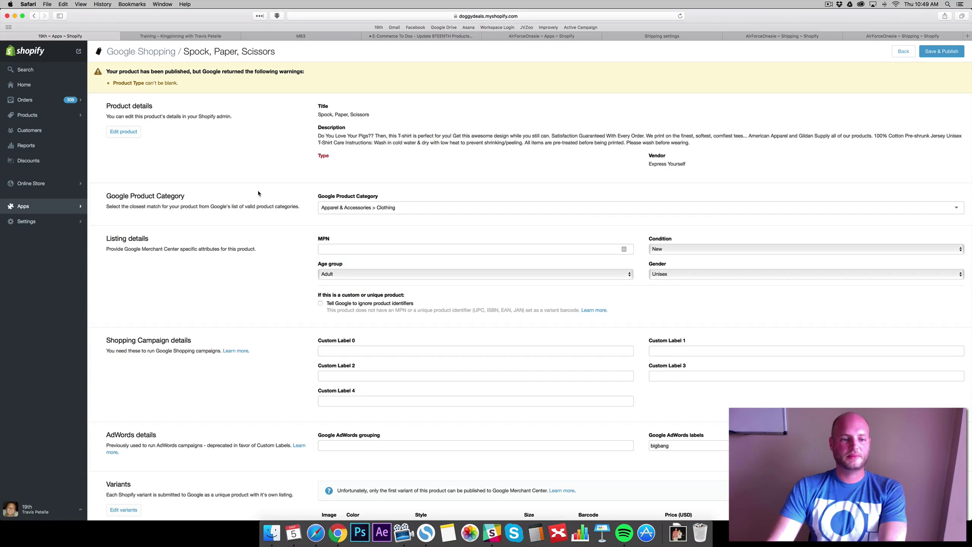
pyautogui.scroll(-1, 304, 187)
pyautogui.scroll(-5, 421, 175)
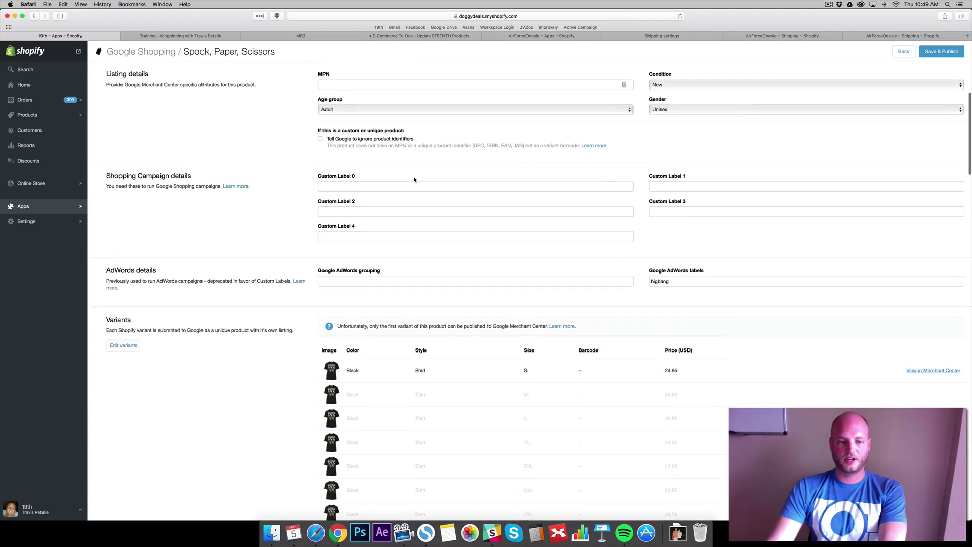
pyautogui.scroll(6, 344, 223)
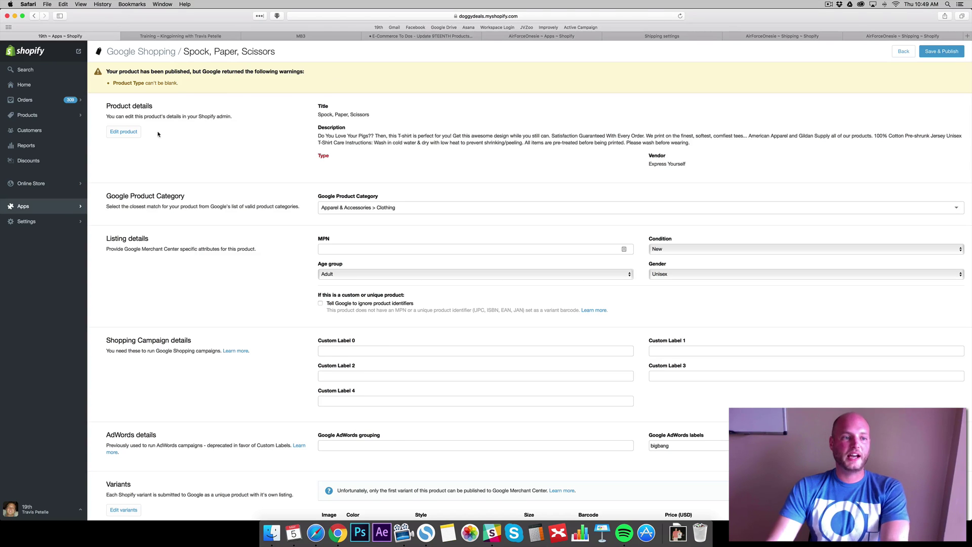
pyautogui.rightClick(131, 131)
pyautogui.click(157, 135)
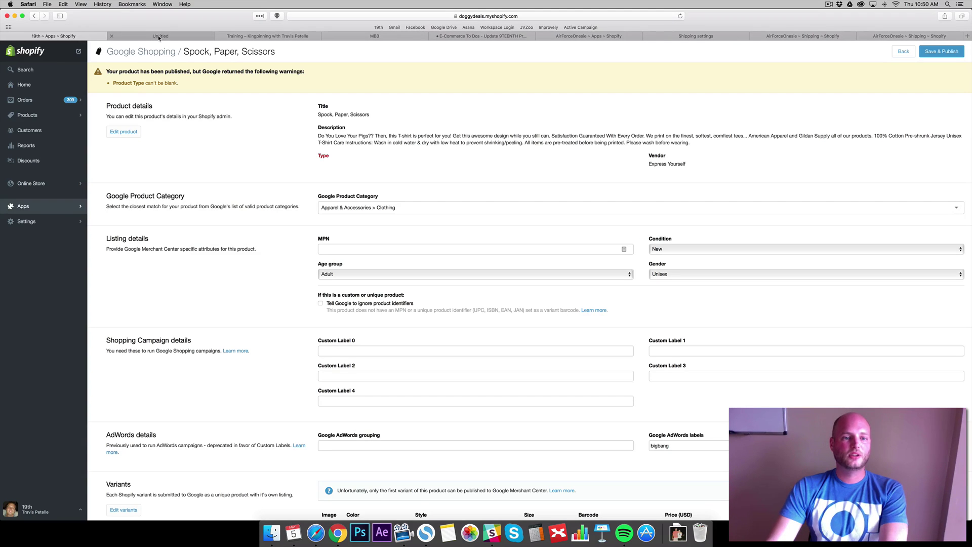
# Set the product type to Shirts in the product editor
pyautogui.click(158, 36)
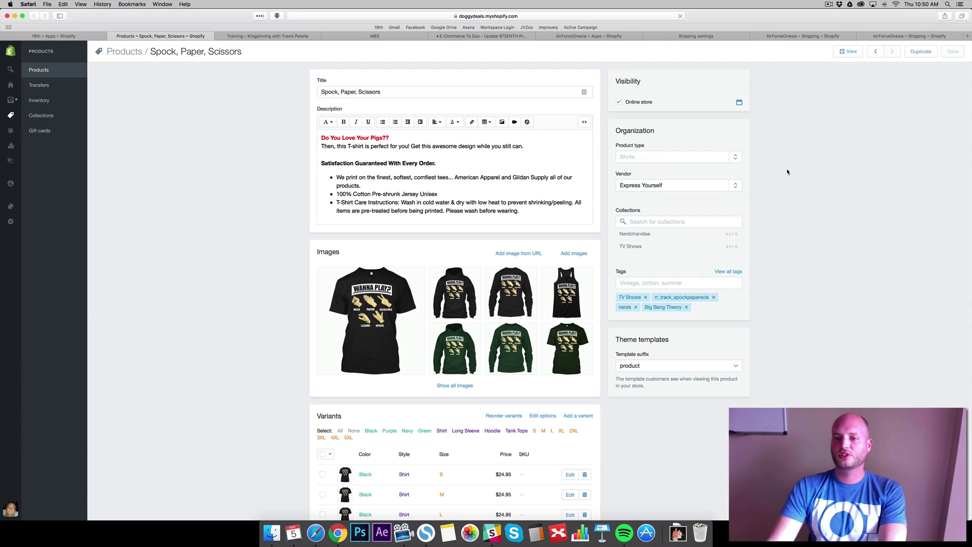
pyautogui.click(644, 156)
pyautogui.write('Shirt')
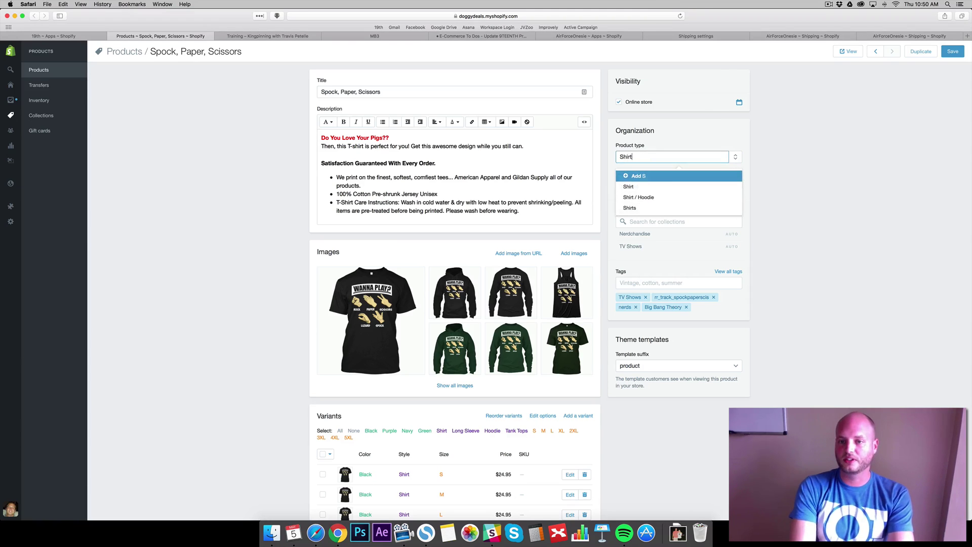
pyautogui.write('s')
pyautogui.press('Return')
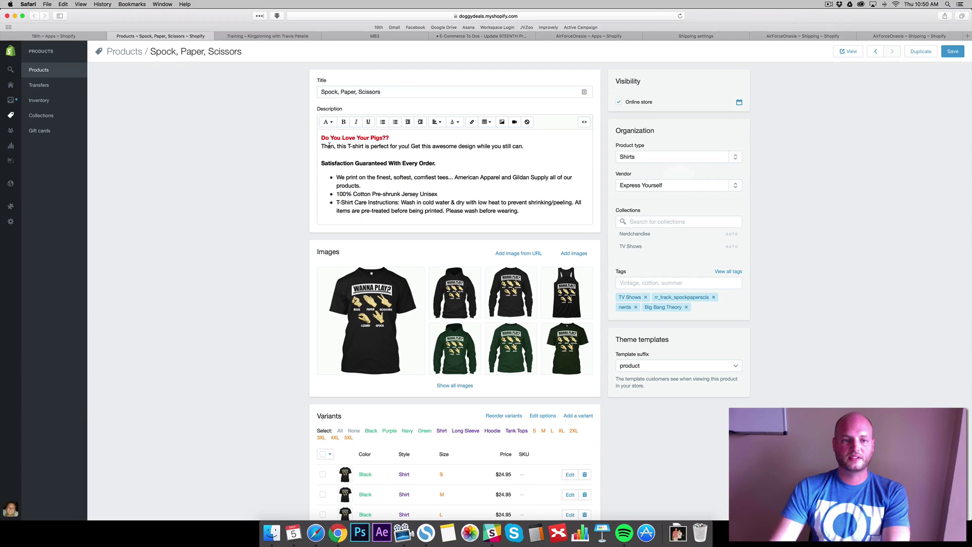
# Change the description heading to 'Do You Love This??' and save the product
pyautogui.doubleClick(374, 139)
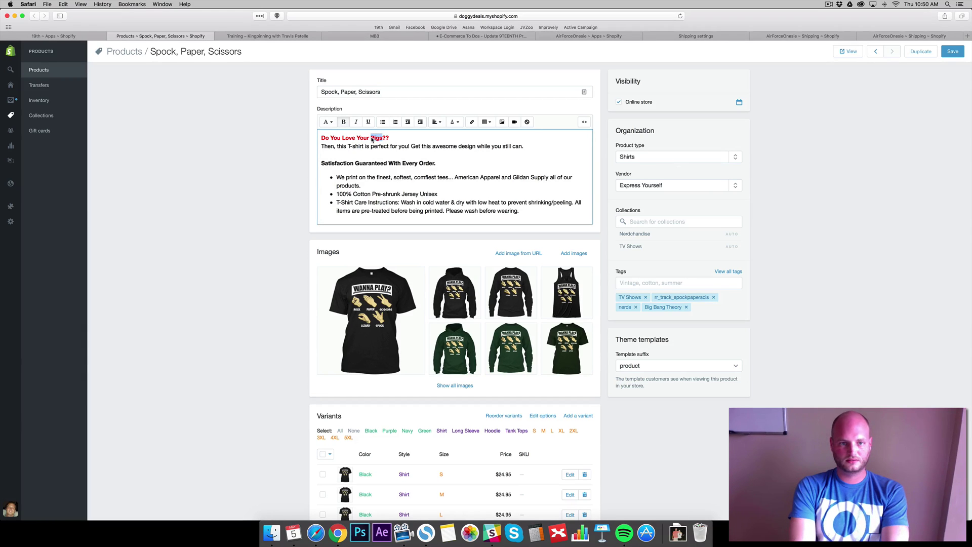
pyautogui.press('BackSpace')
pyautogui.press('BackSpace')
pyautogui.press('BackSpace')
pyautogui.press('BackSpace')
pyautogui.press('BackSpace')
pyautogui.press('BackSpace')
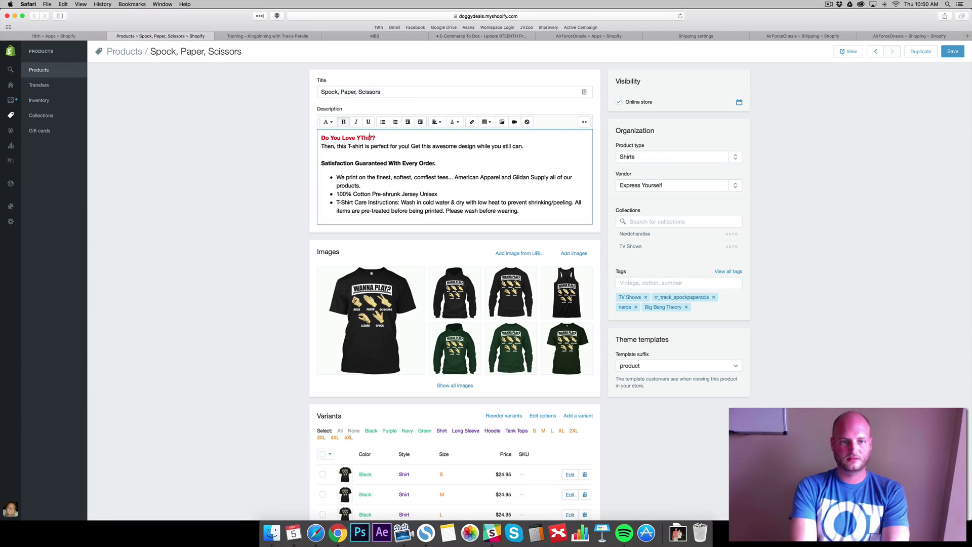
pyautogui.write('The Big band')
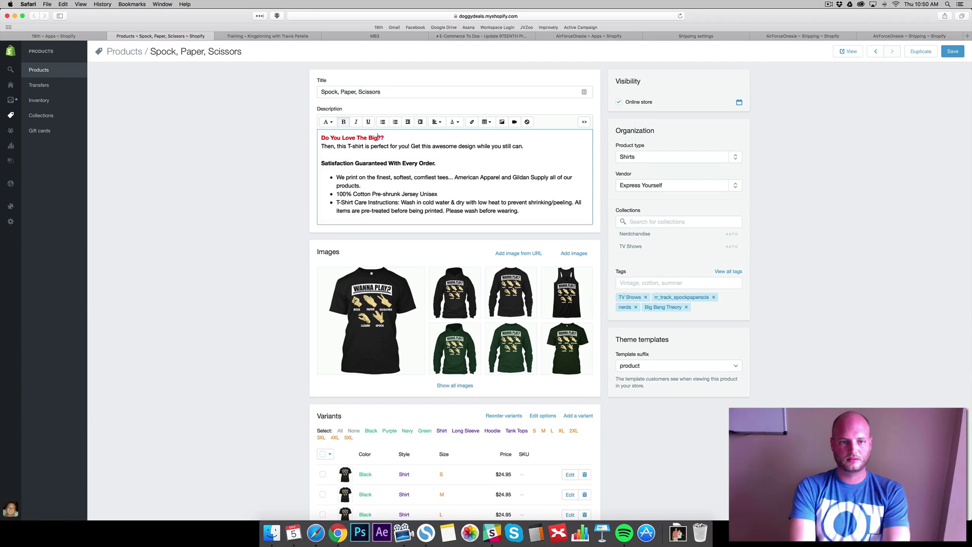
pyautogui.press('BackSpace')
pyautogui.press('BackSpace')
pyautogui.press('BackSpace')
pyautogui.press('BackSpace')
pyautogui.press('BackSpace')
pyautogui.press('BackSpace')
pyautogui.press('BackSpace')
pyautogui.press('BackSpace')
pyautogui.press('BackSpace')
pyautogui.press('BackSpace')
pyautogui.press('BackSpace')
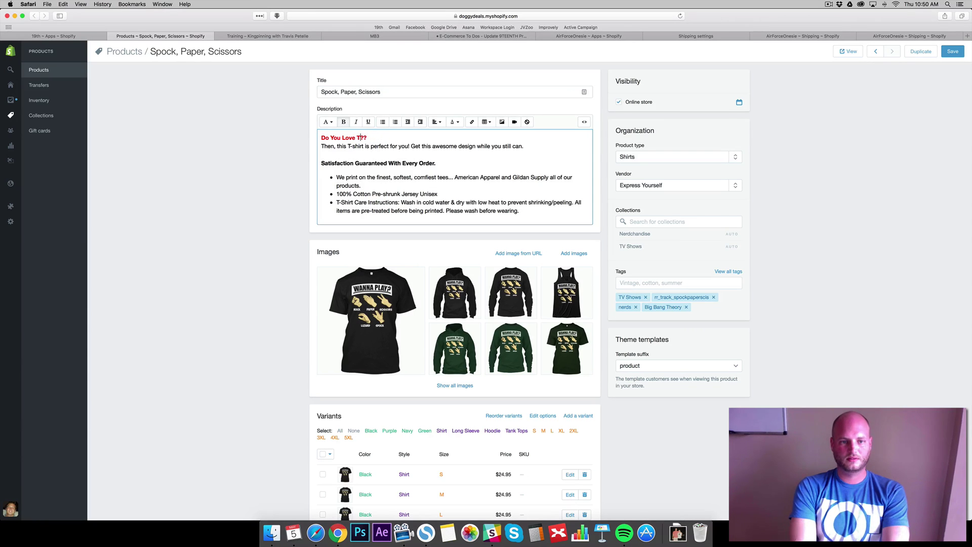
pyautogui.write('his')
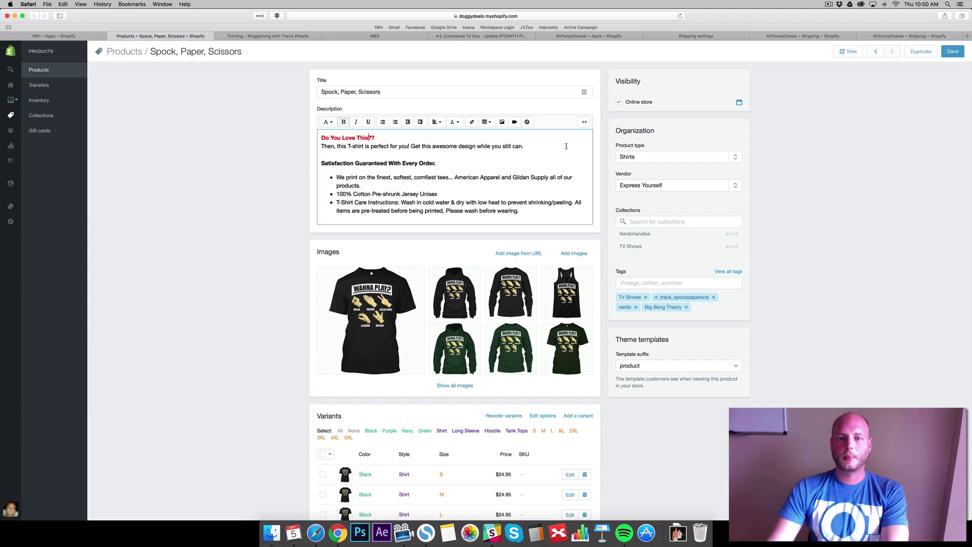
pyautogui.click(953, 52)
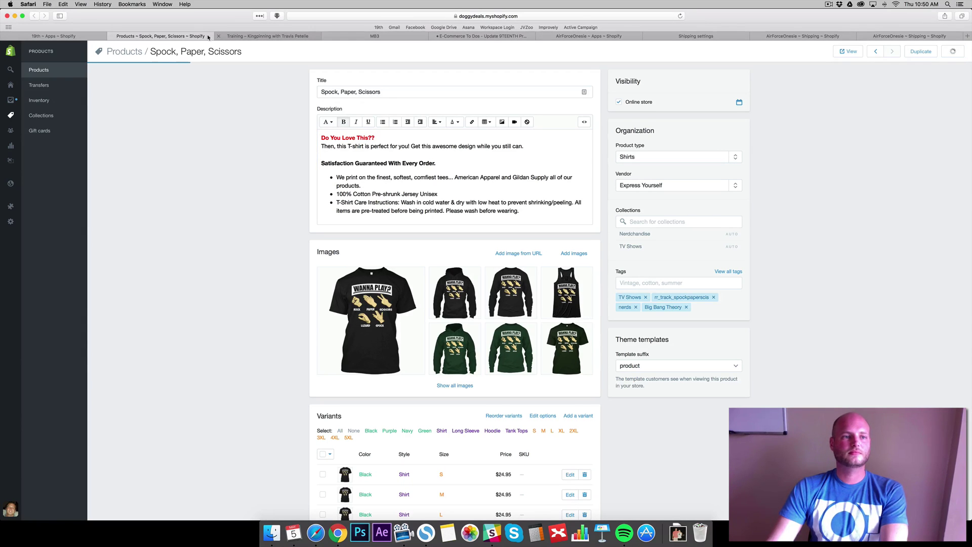
pyautogui.click(50, 35)
# Confirm Spock, Paper, Scissors shows as published to Google Merchant Center, then go back to the Google Shopping product list
pyautogui.click(152, 38)
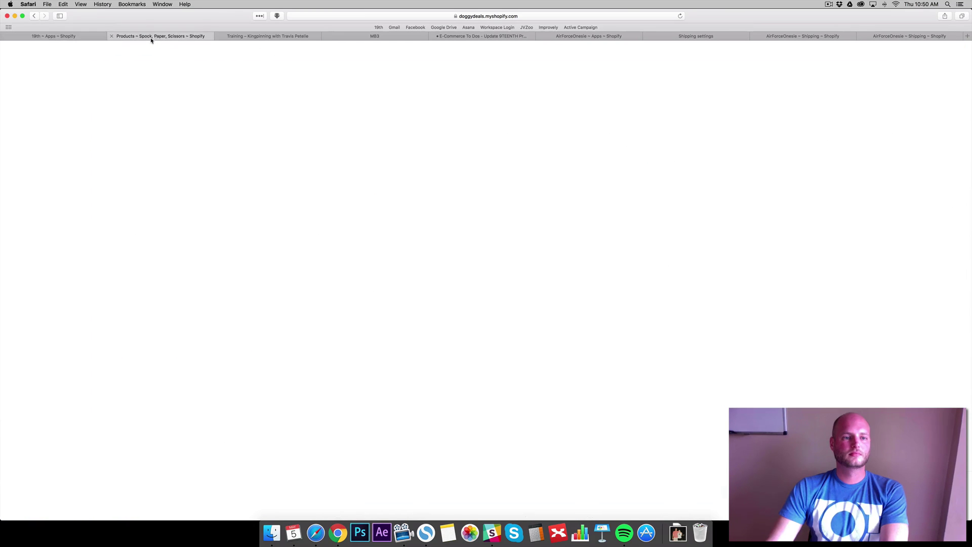
pyautogui.click(62, 36)
pyautogui.scroll(-20, 915, 89)
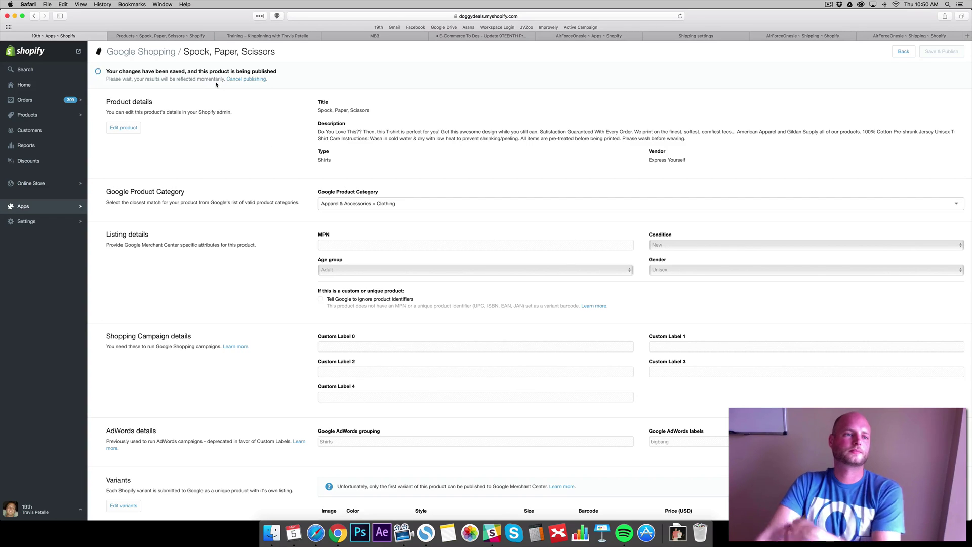
pyautogui.click(182, 36)
pyautogui.click(88, 38)
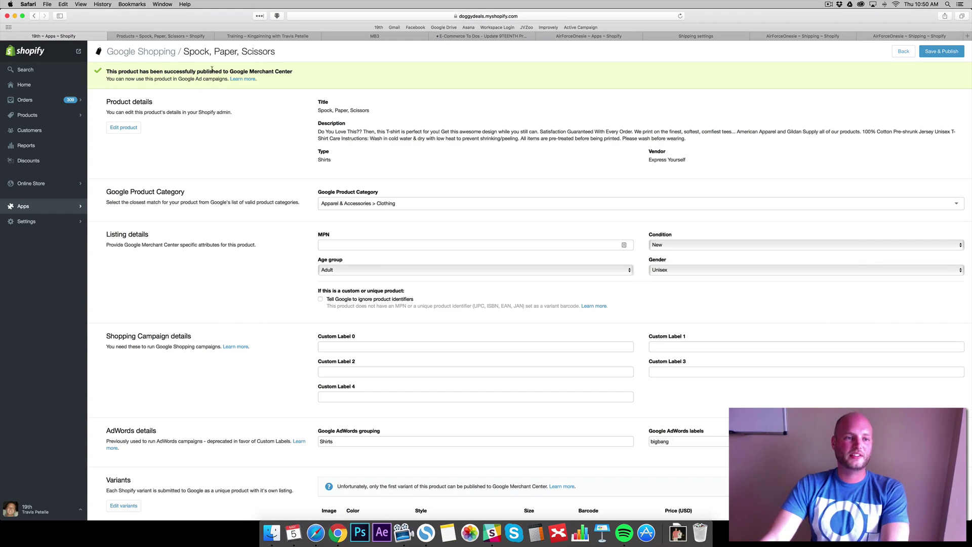
pyautogui.click(157, 53)
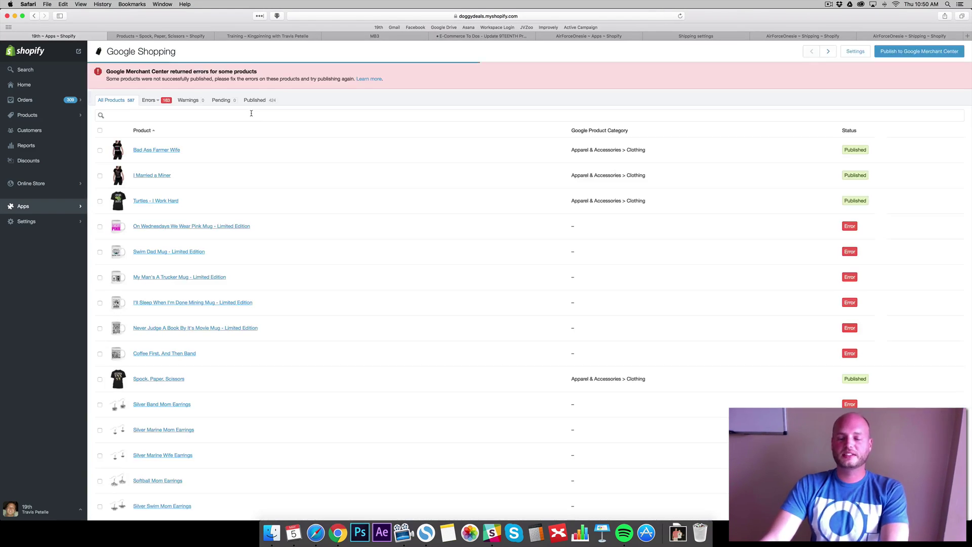